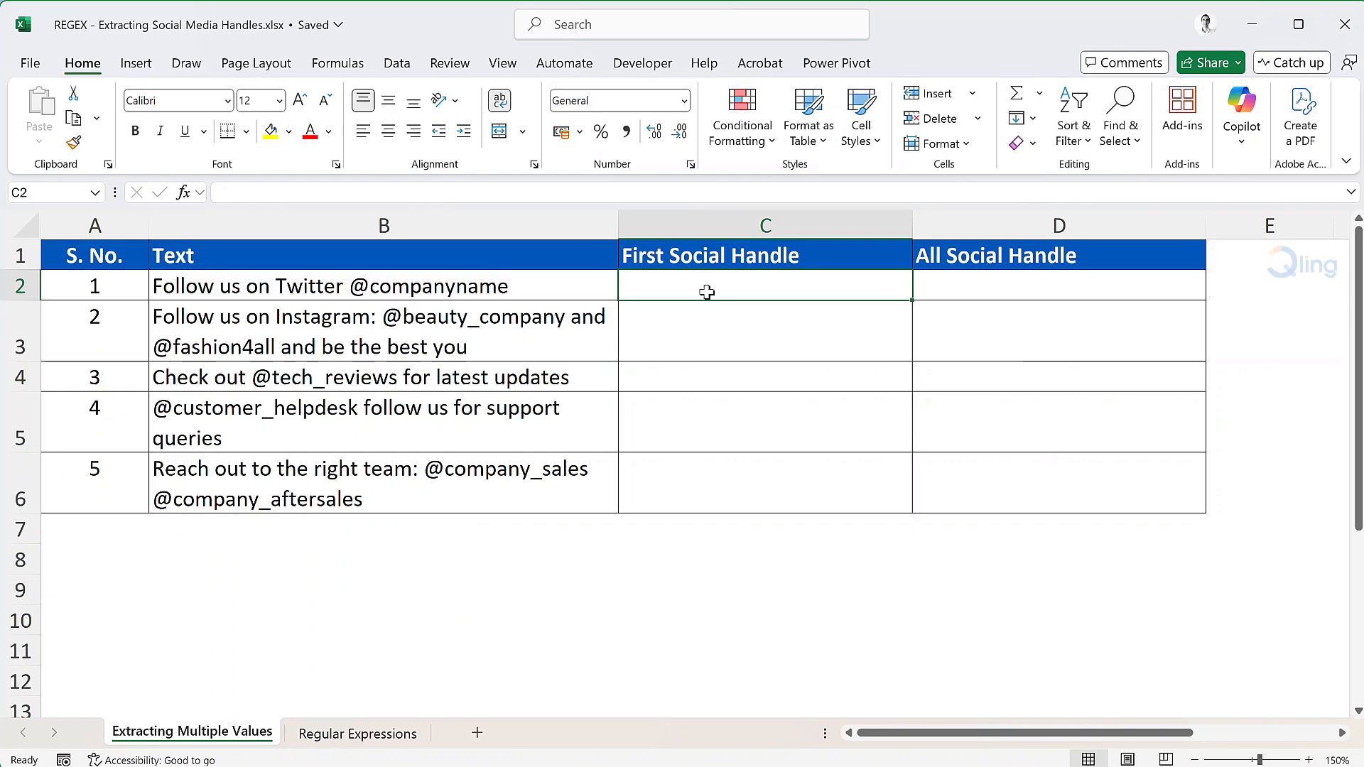
Extract the first social handle from B2 into C2 with =REGEXEXTRACT(B2,"@[A-Za-z0-9_.]+").
{"action": "type", "text": "=rege"}
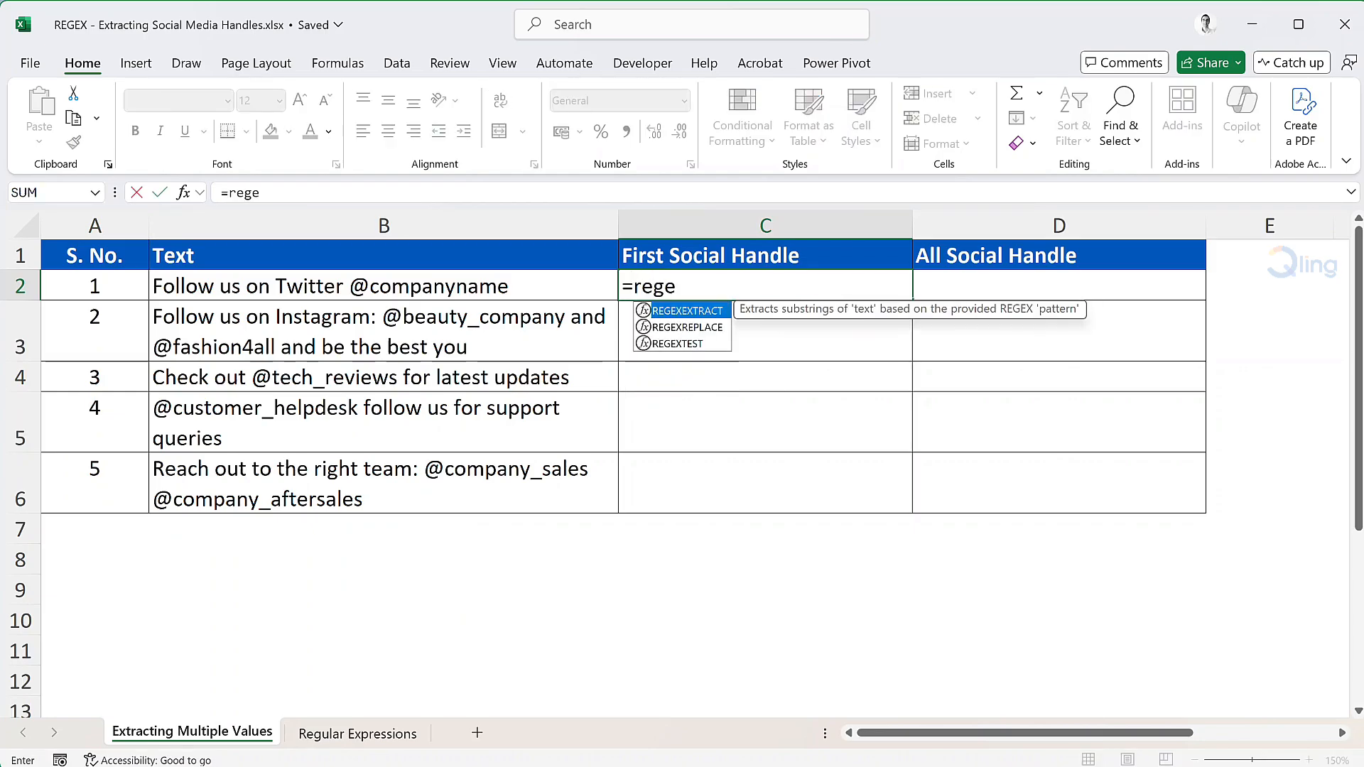
{"action": "key", "text": "Tab"}
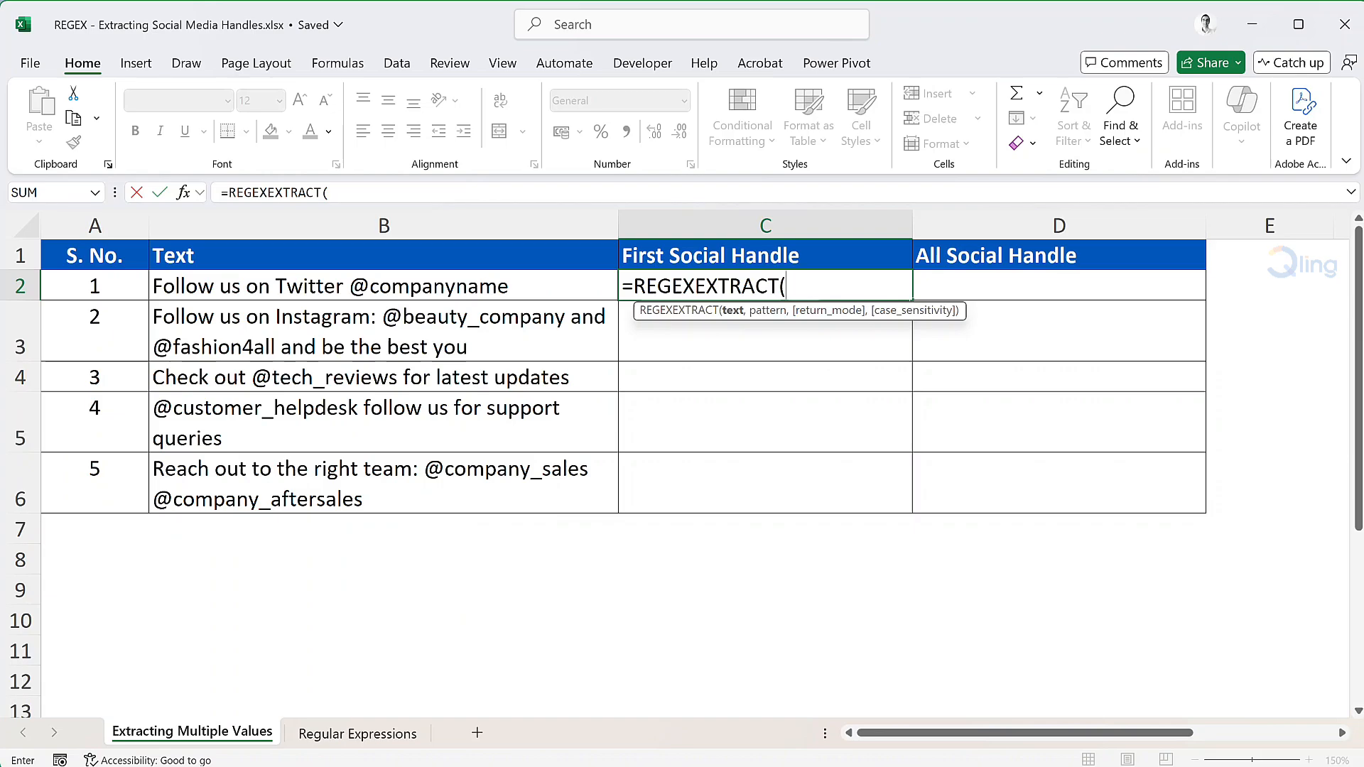
{"action": "left_click", "coordinate": [548, 292]}
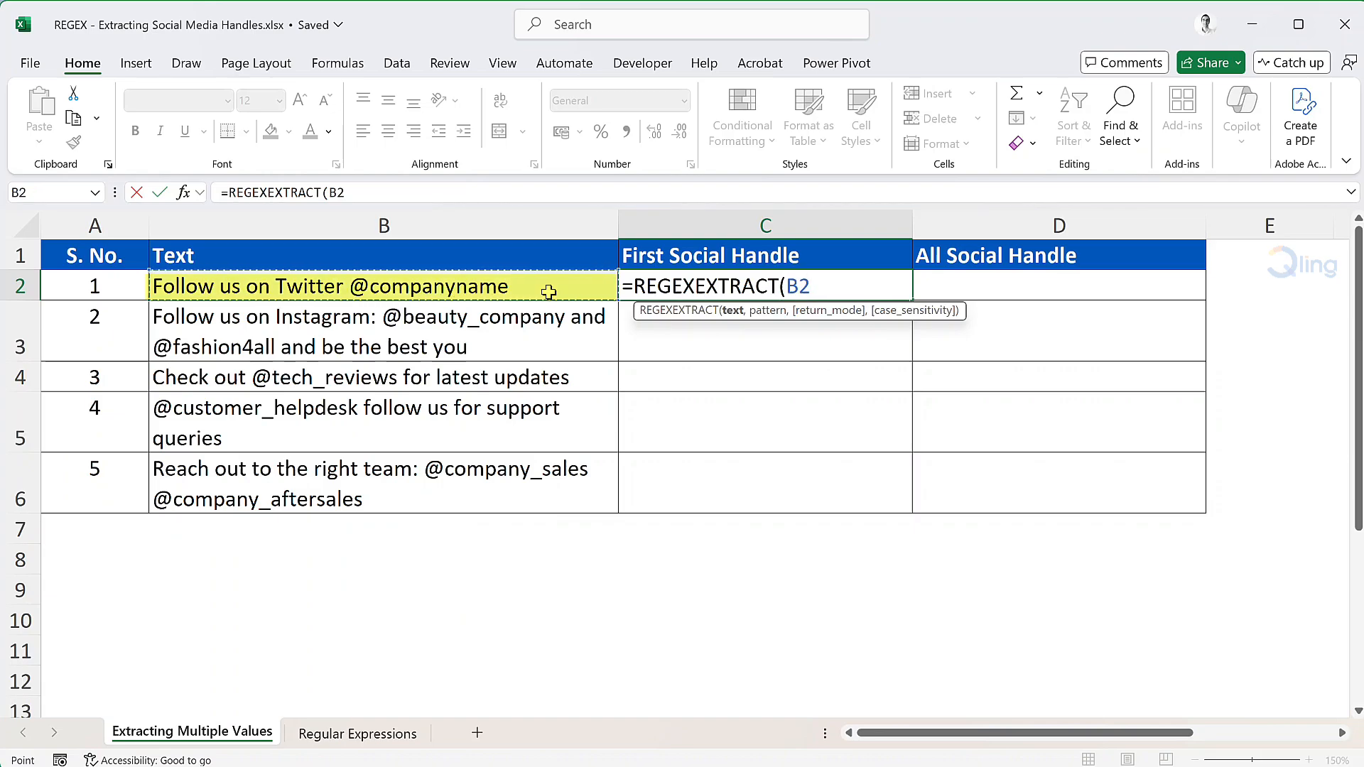
{"action": "type", "text": ","}
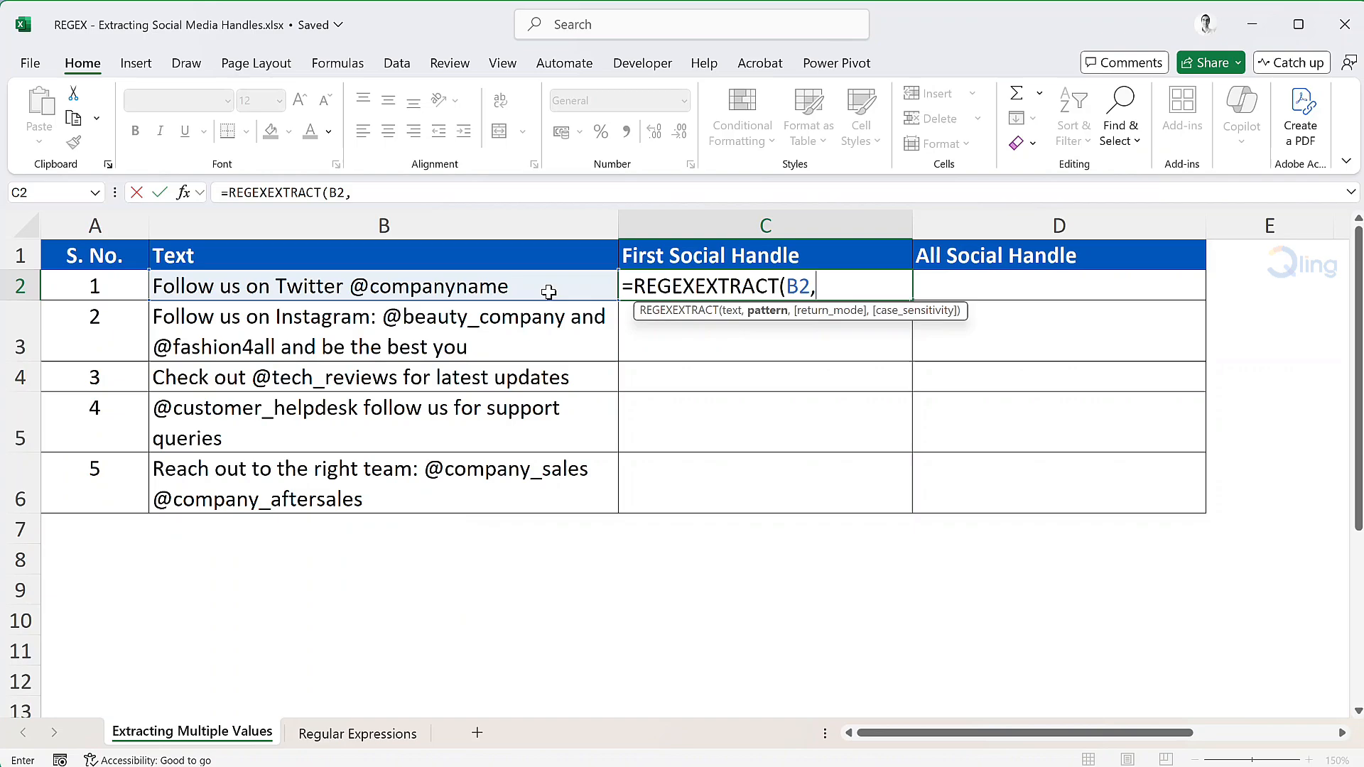
{"action": "type", "text": "\""}
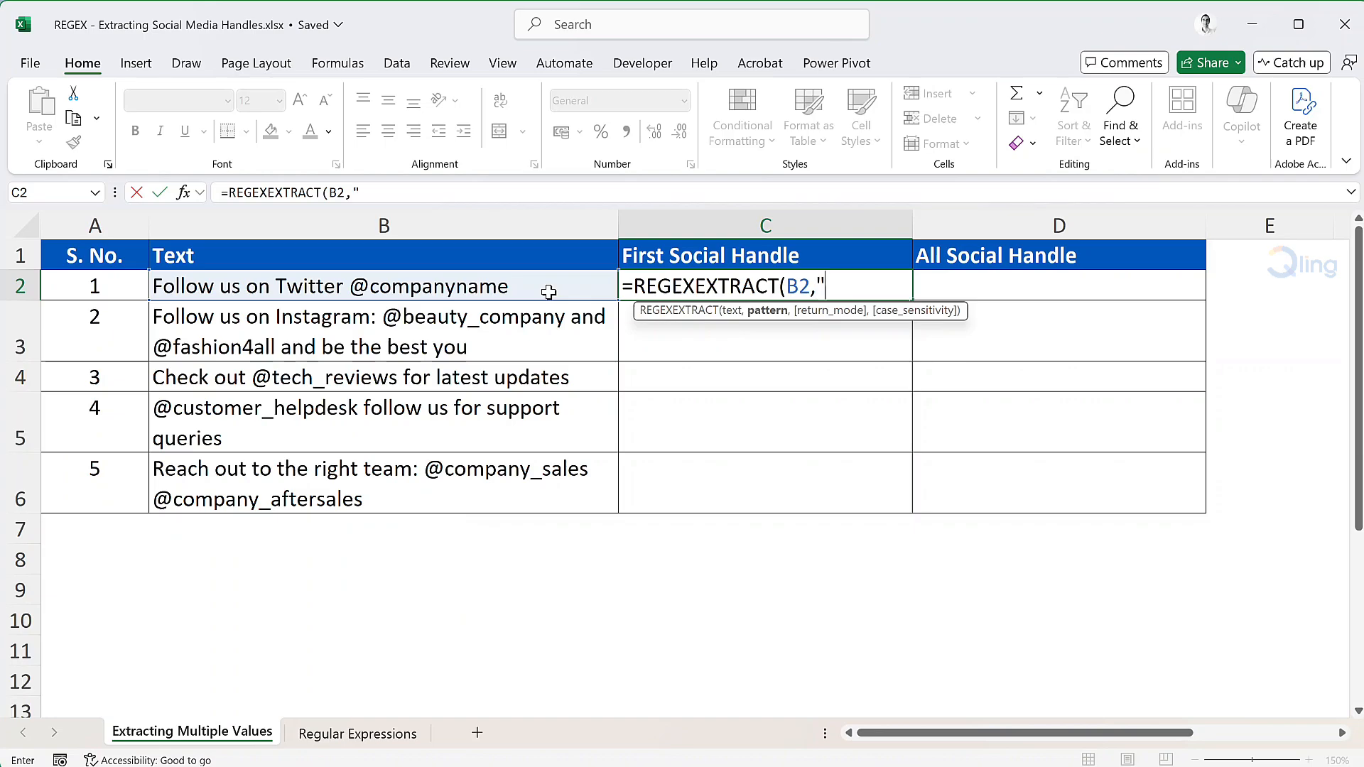
{"action": "type", "text": "@[A-Za-z"}
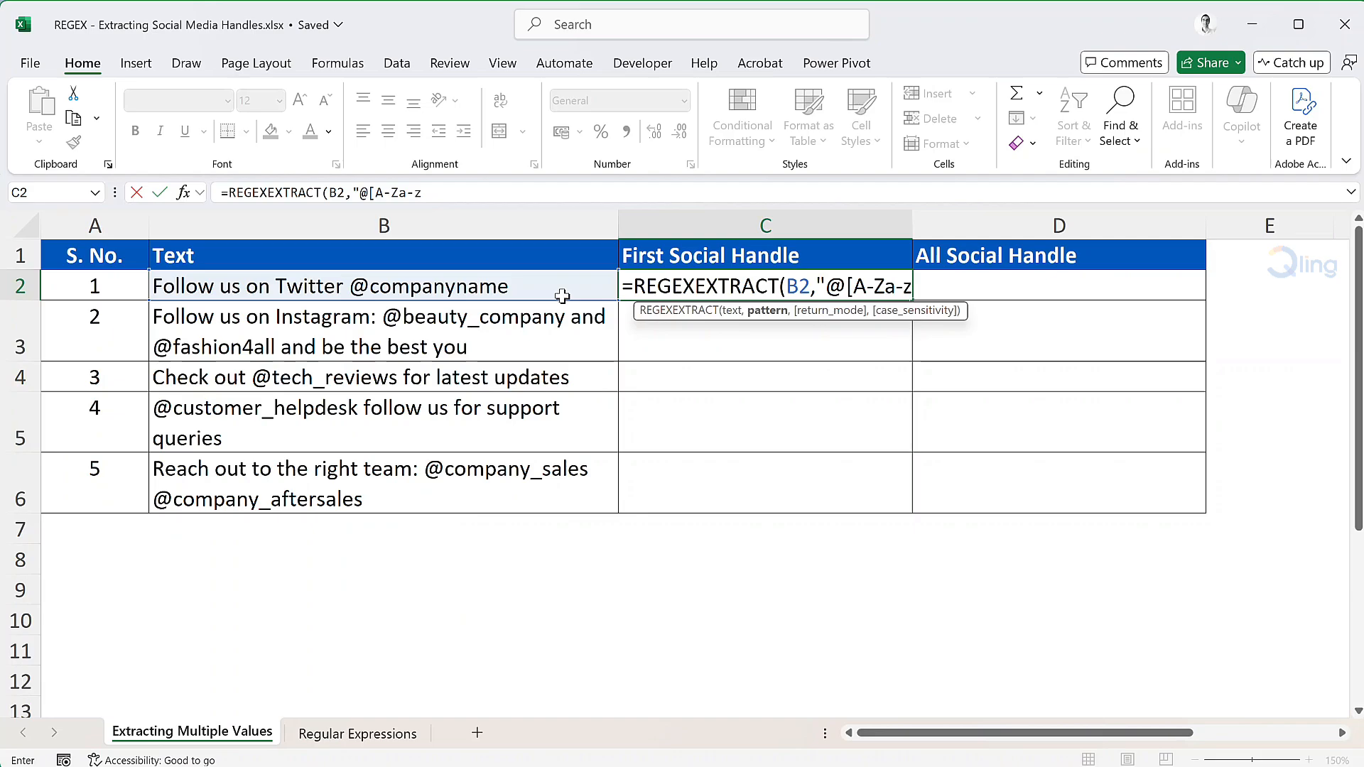
{"action": "type", "text": "0-9"}
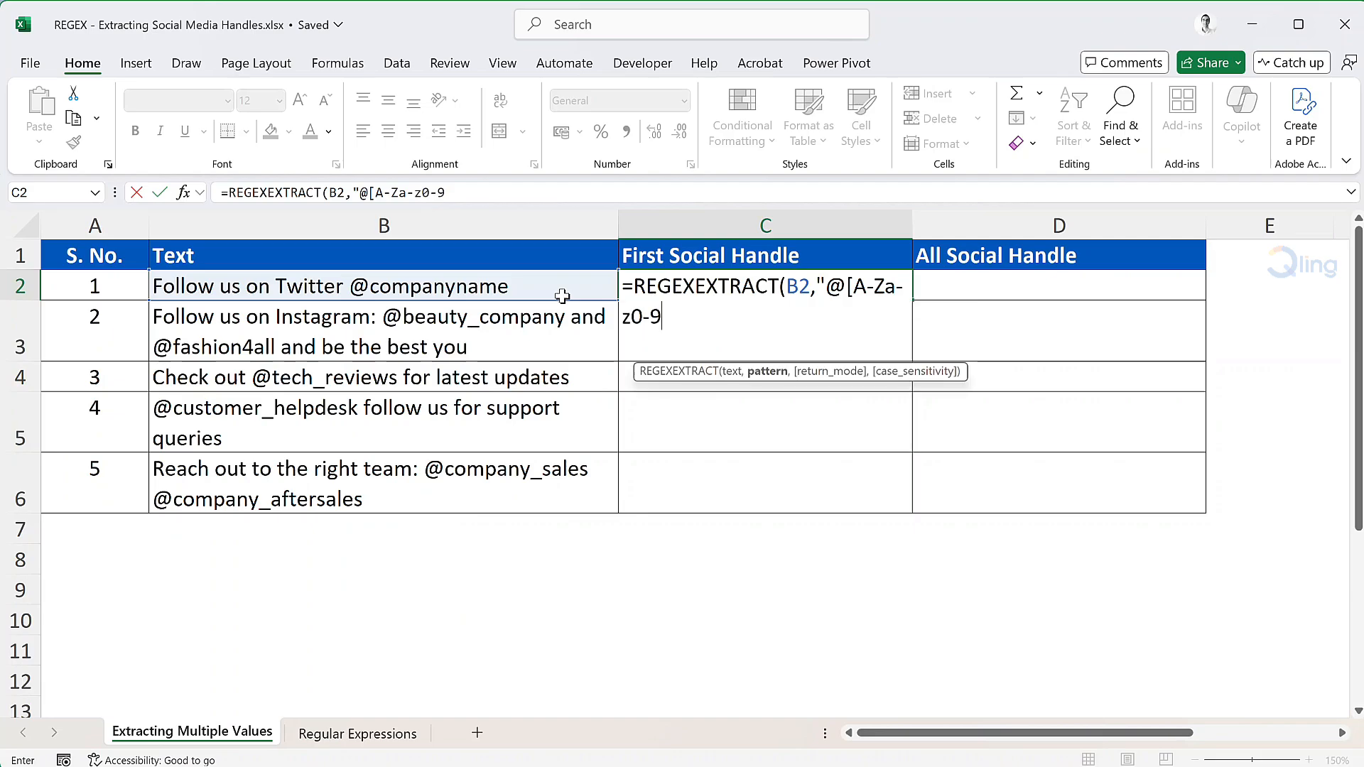
{"action": "type", "text": "_.]+"}
{"action": "key", "text": "BackSpace"}
{"action": "type", "text": "+"}
{"action": "type", "text": "\")"}
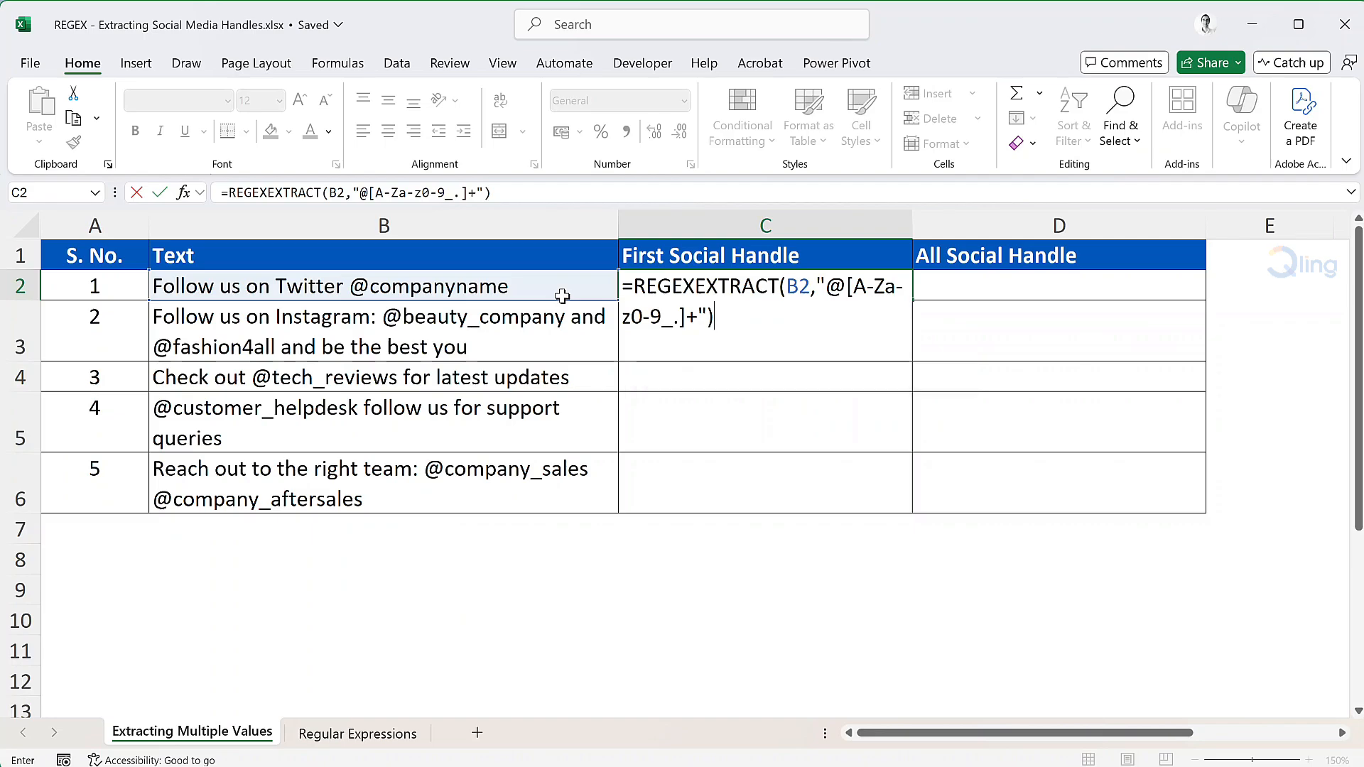
{"action": "key", "text": "Return"}
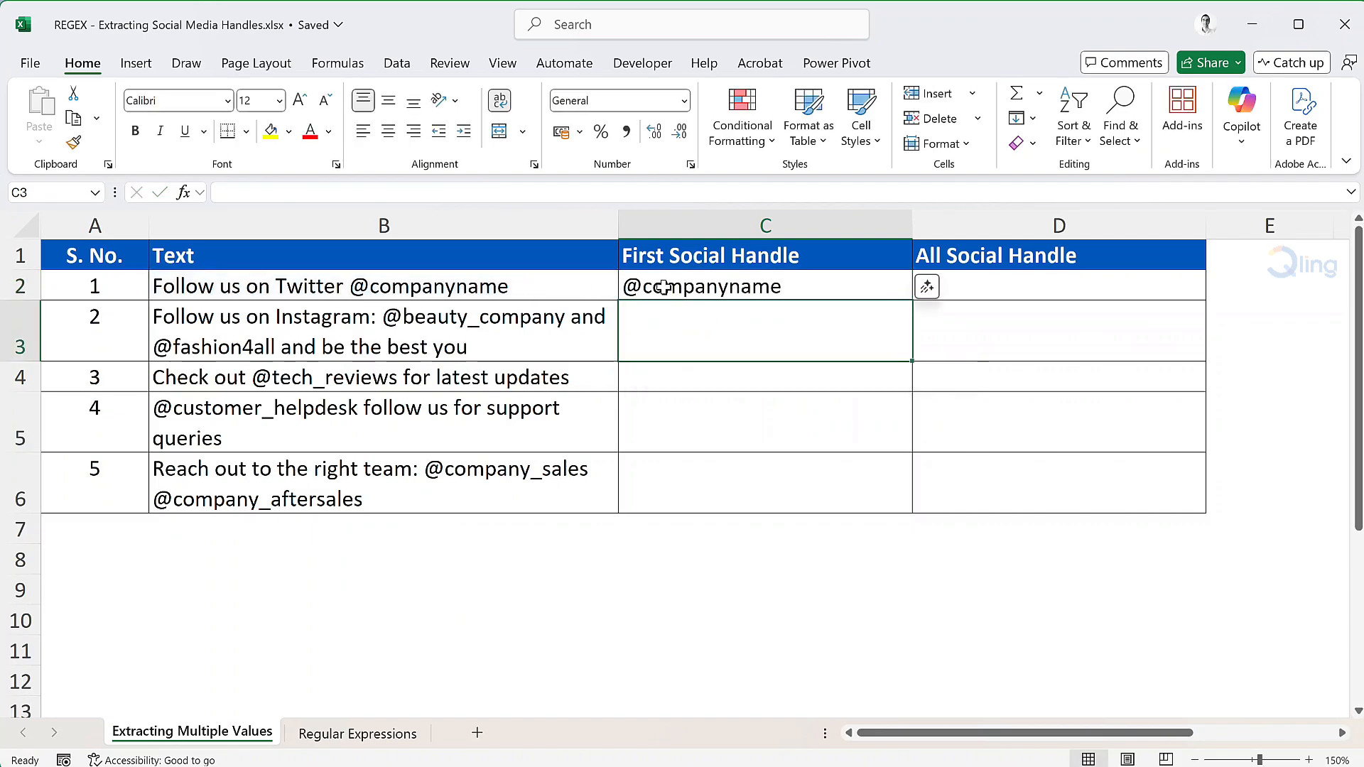
Fill the C2 formula down through C6 in the First Social Handle column.
{"action": "left_click", "coordinate": [776, 288]}
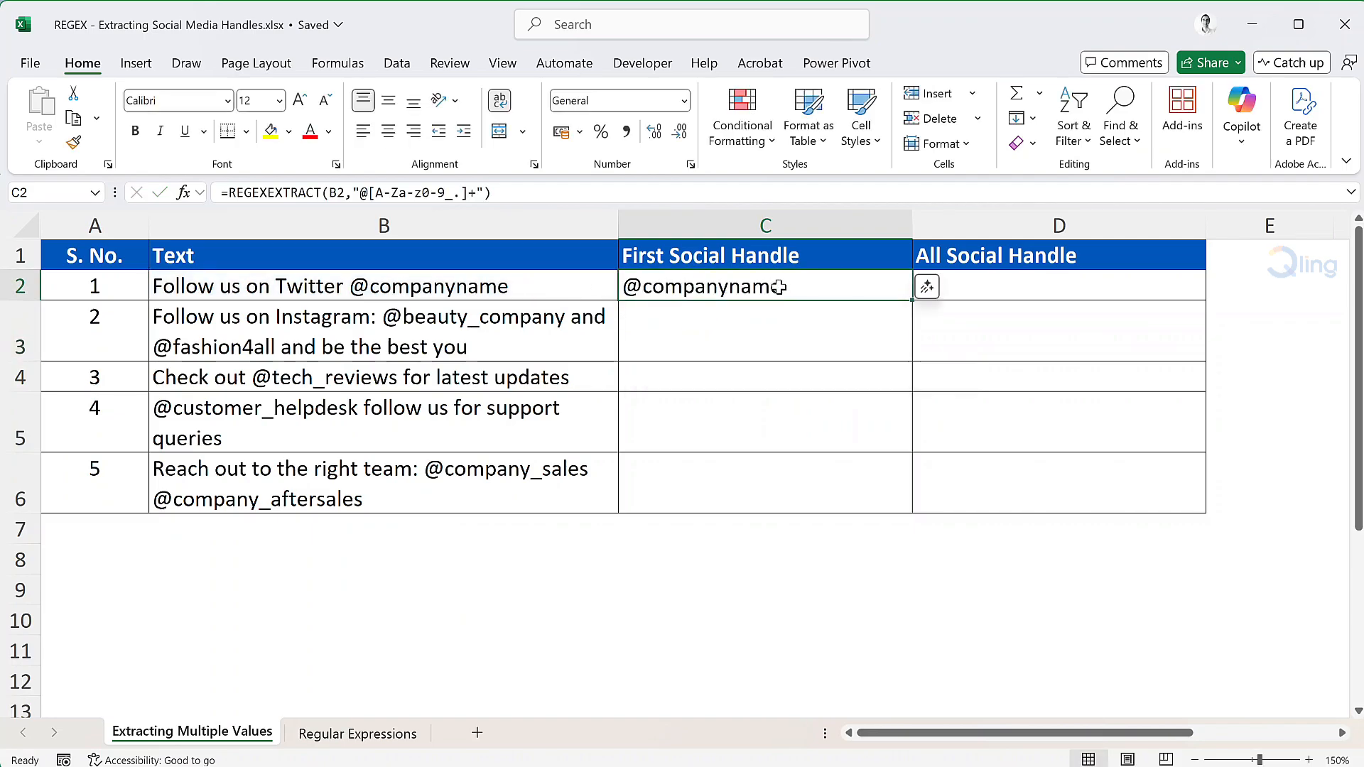
{"action": "double_click", "coordinate": [911, 300]}
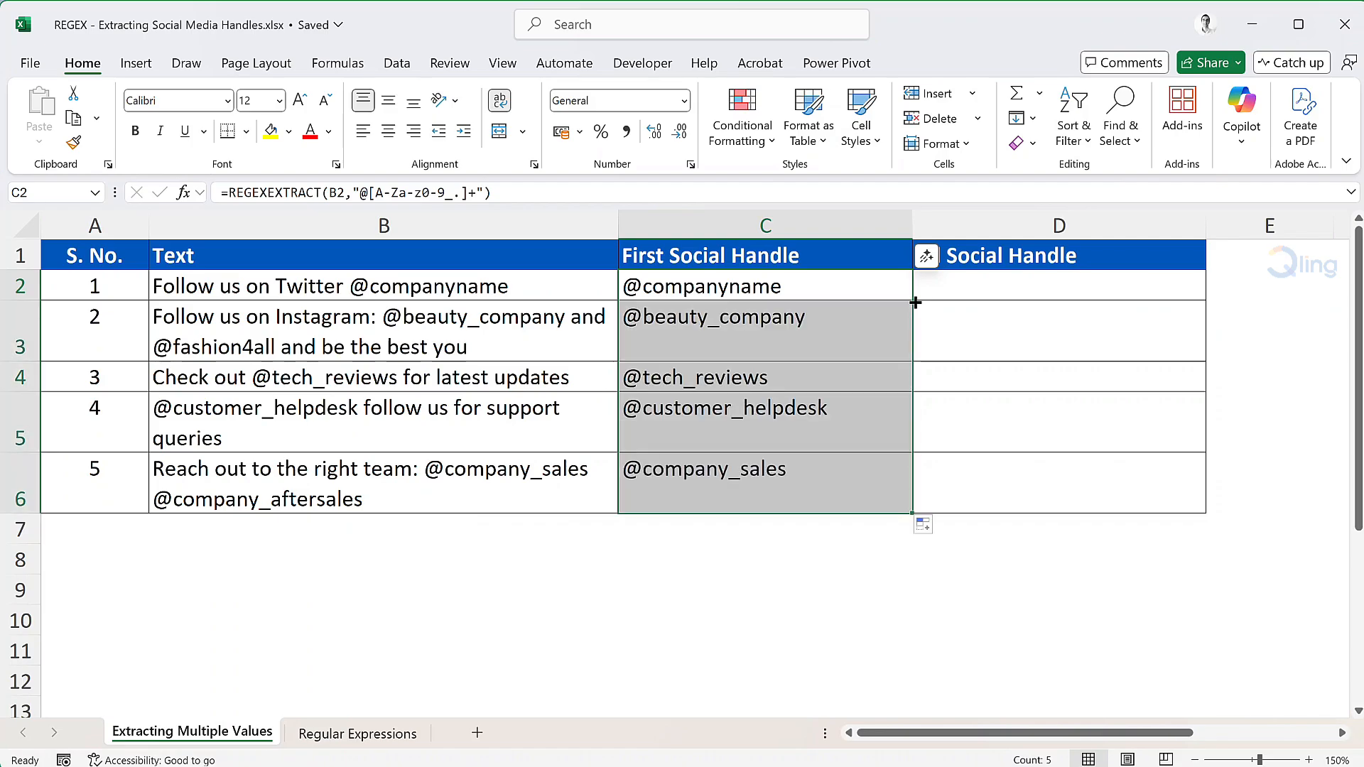
{"action": "left_click", "coordinate": [873, 326]}
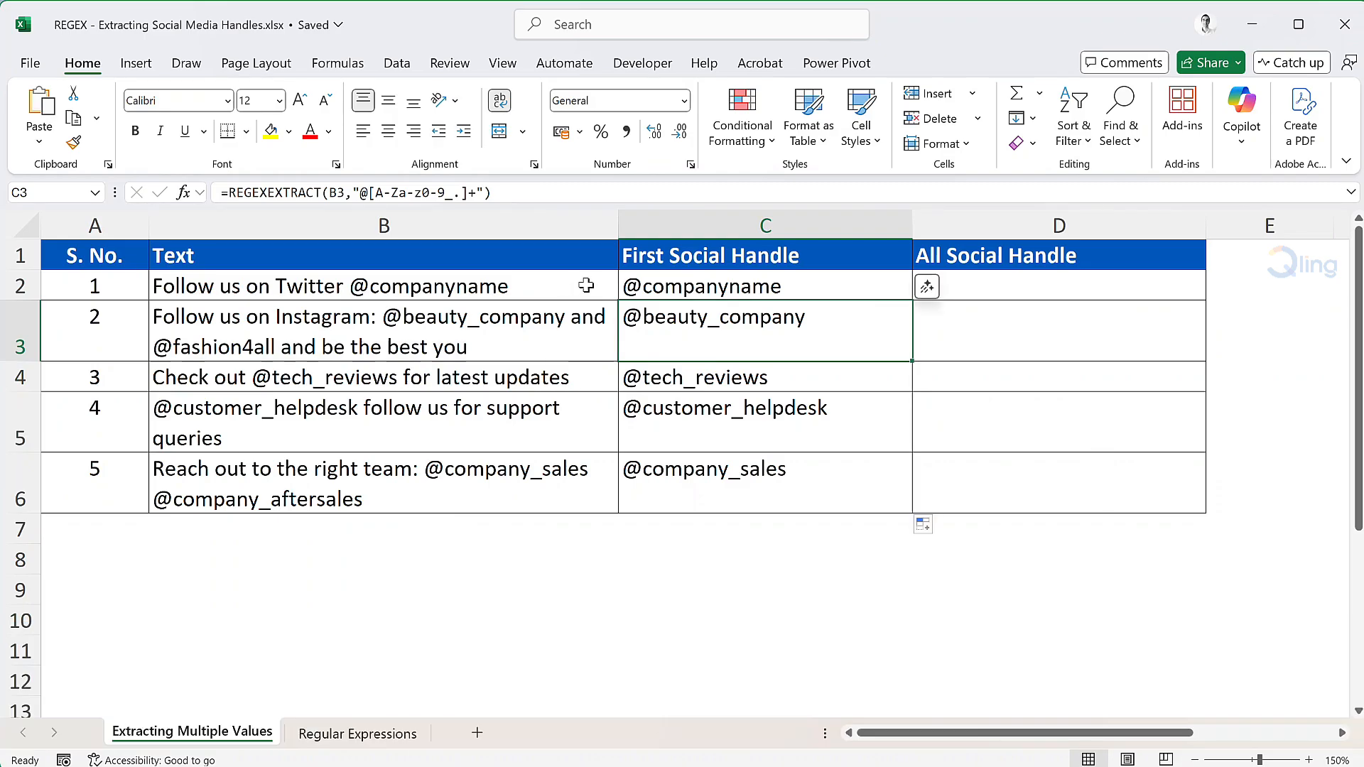
Copy the formula text of C3 unchanged into D3 in the All Social Handle column.
{"action": "double_click", "coordinate": [690, 318]}
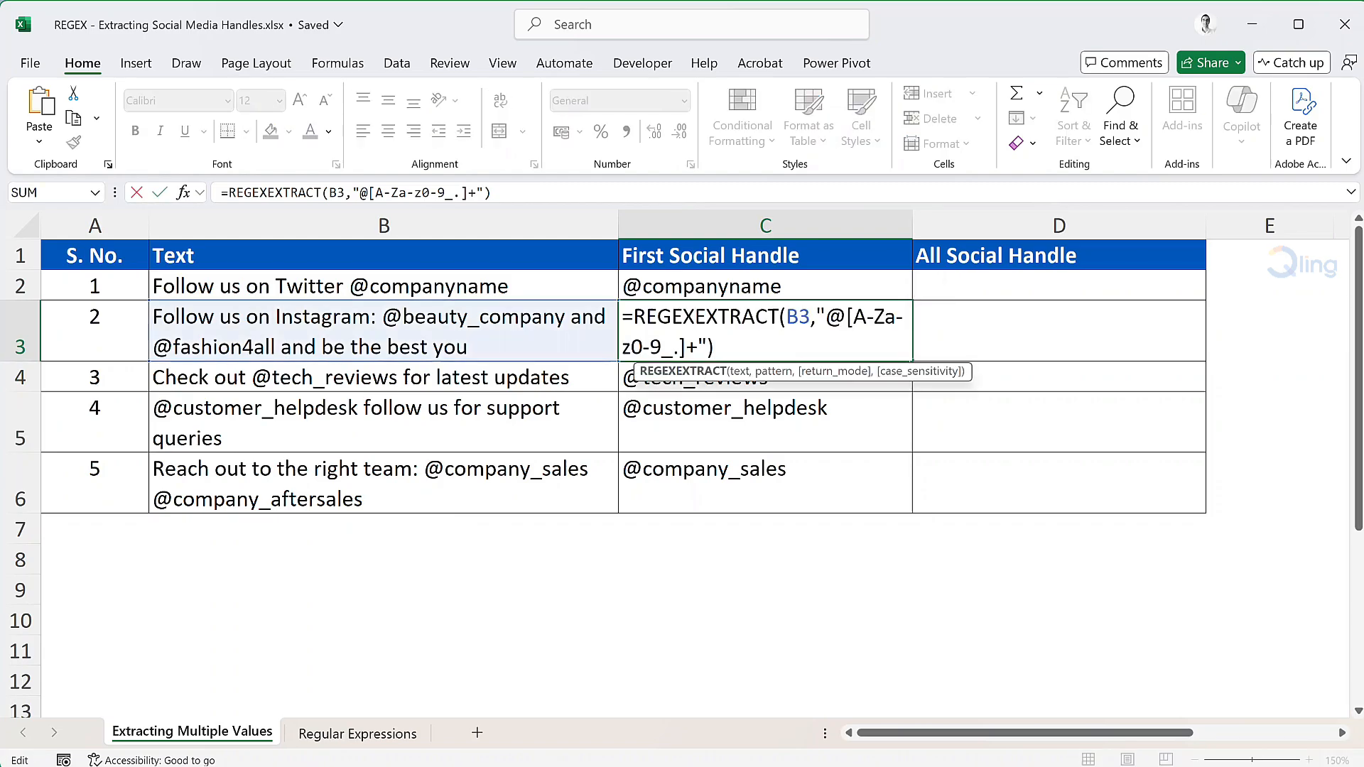
{"action": "key", "text": "ctrl+shift+Home"}
{"action": "right_click", "coordinate": [650, 330]}
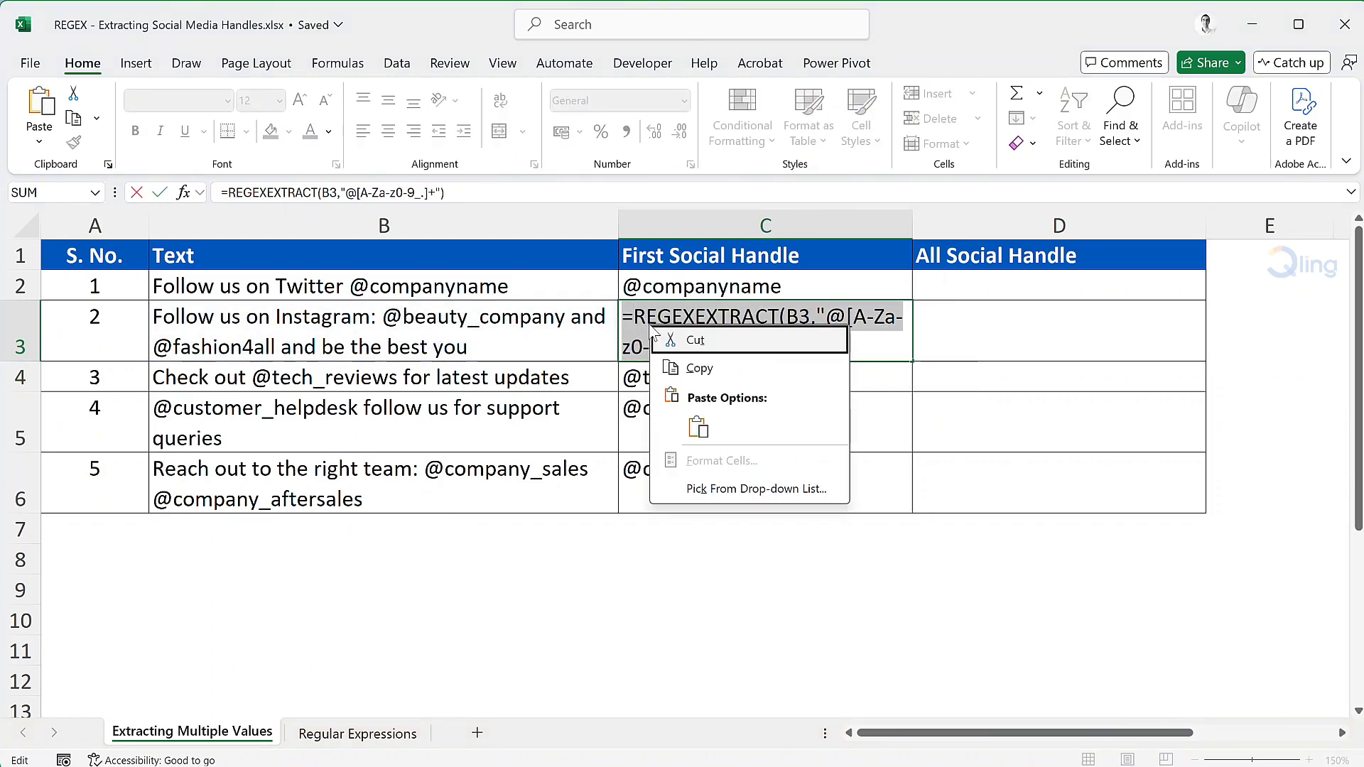
{"action": "left_click", "coordinate": [697, 364]}
{"action": "key", "text": "Escape"}
{"action": "double_click", "coordinate": [955, 320]}
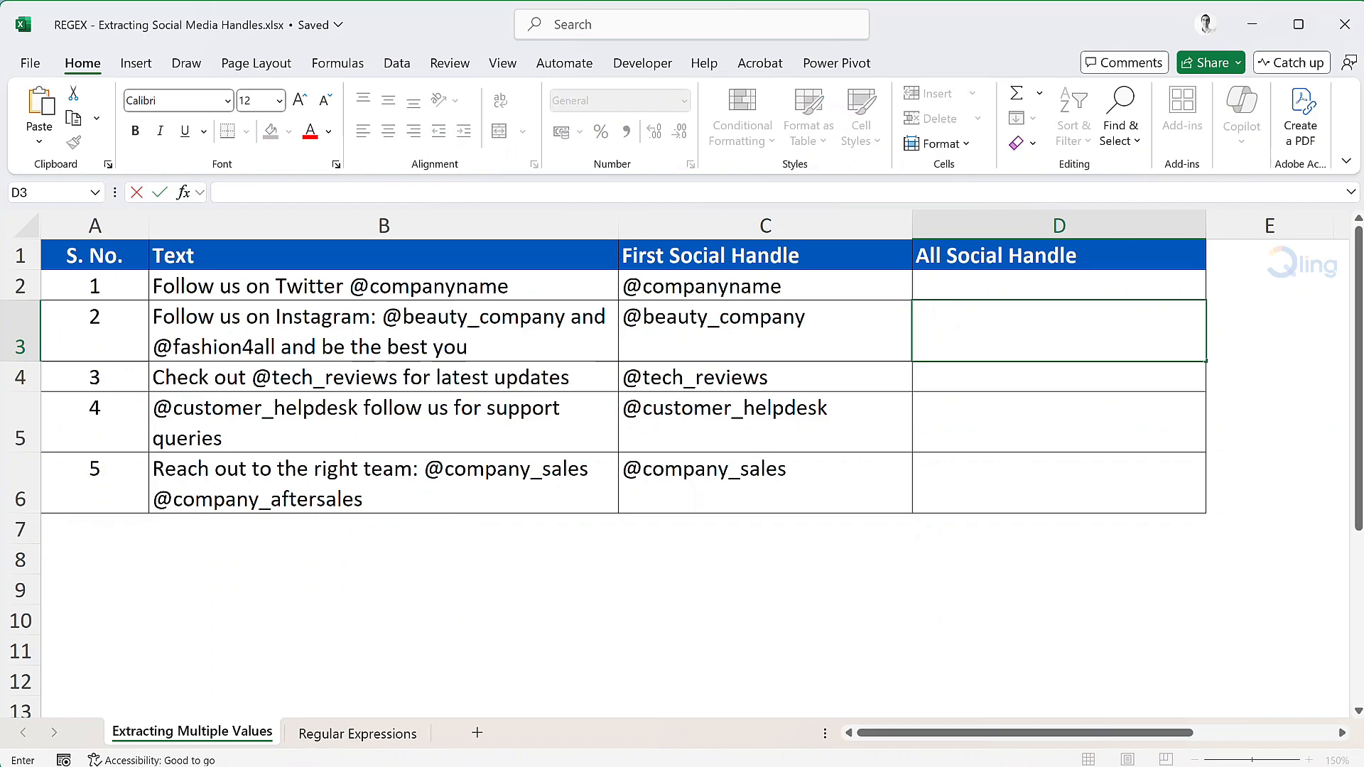
{"action": "key", "text": "ctrl+v"}
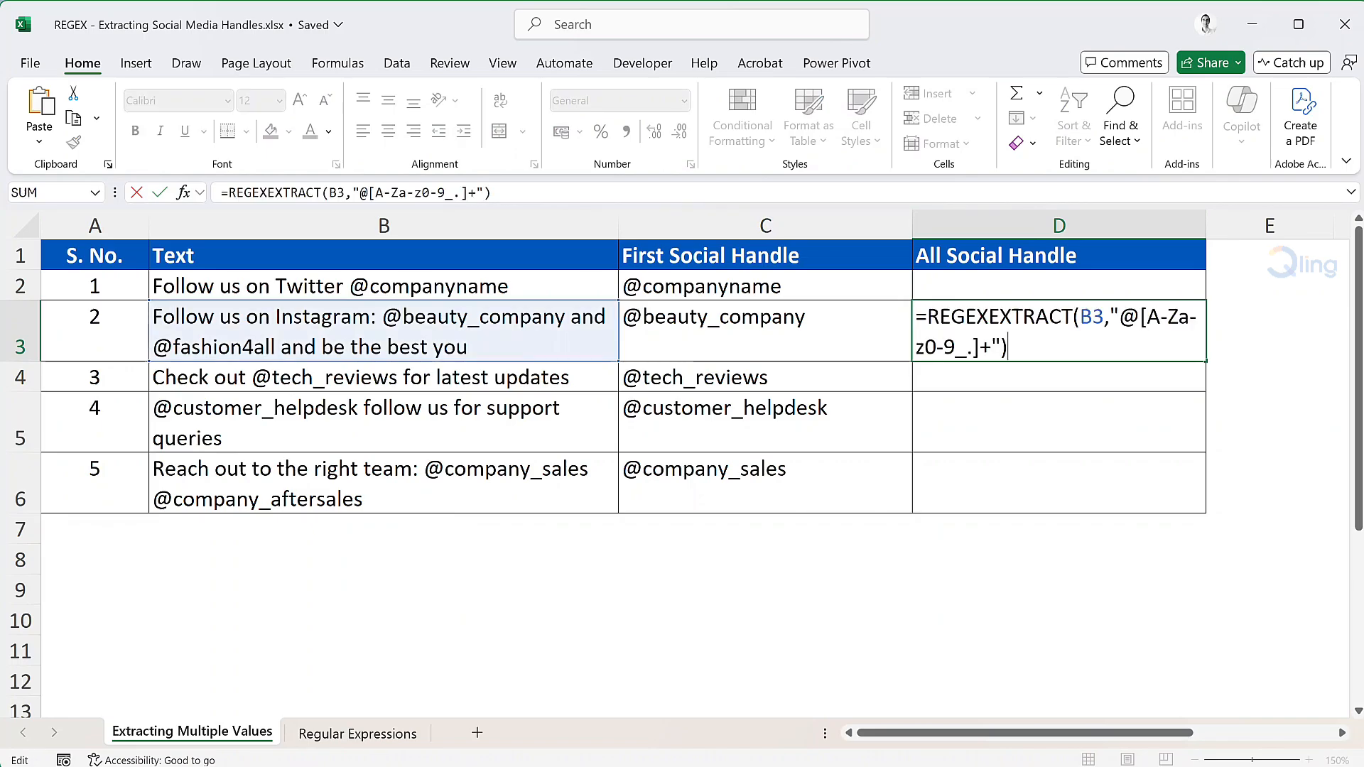
Add return mode 1 (all matches) to the D3 formula, making it =REGEXEXTRACT(B3,"@[A-Za-z0-9_.]+",1).
{"action": "key", "text": "BackSpace"}
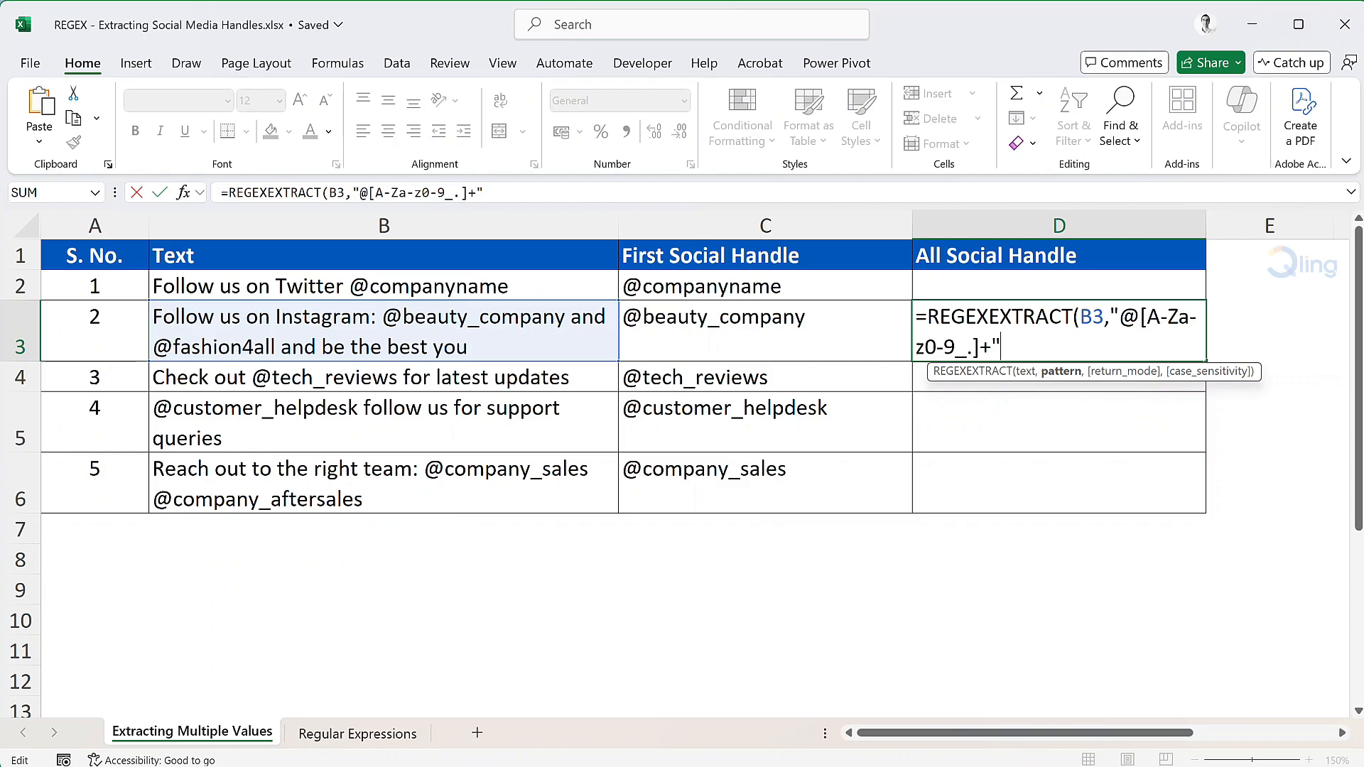
{"action": "type", "text": ","}
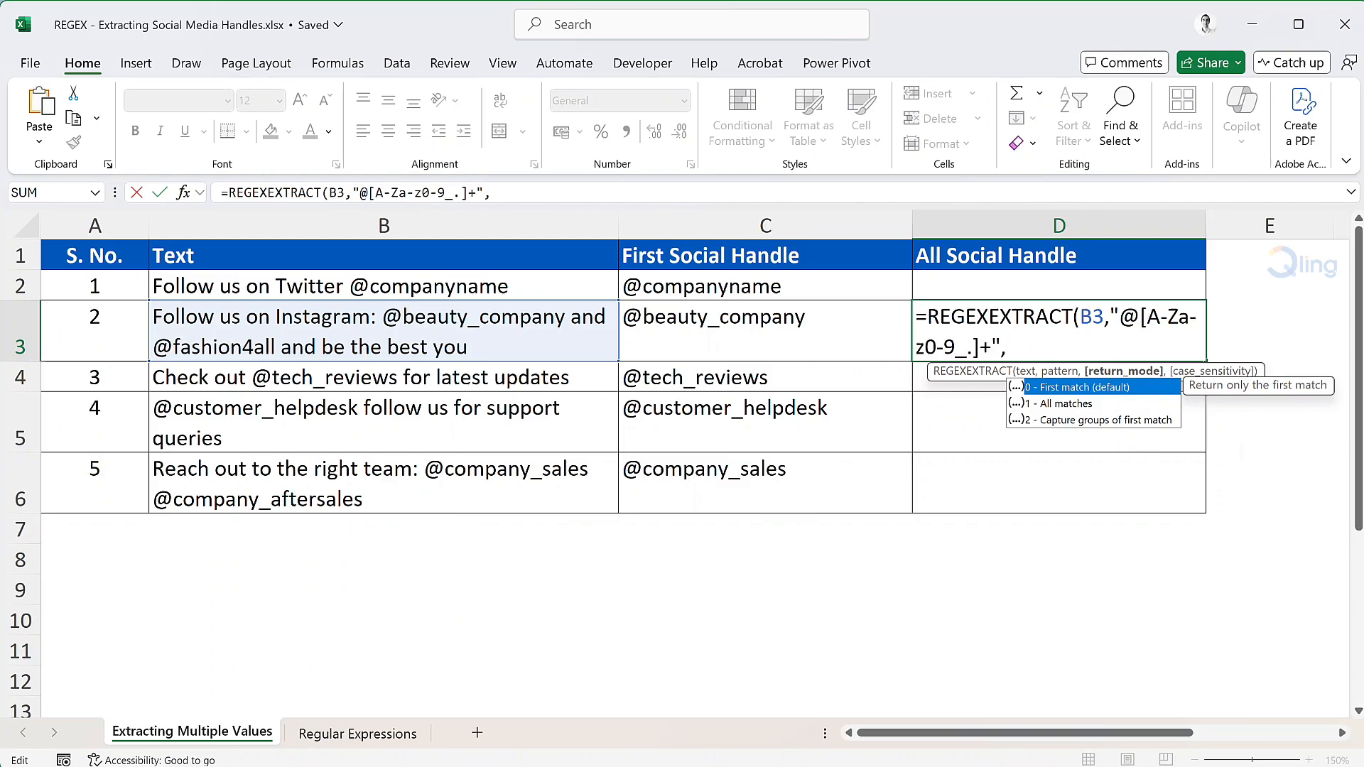
{"action": "type", "text": "1"}
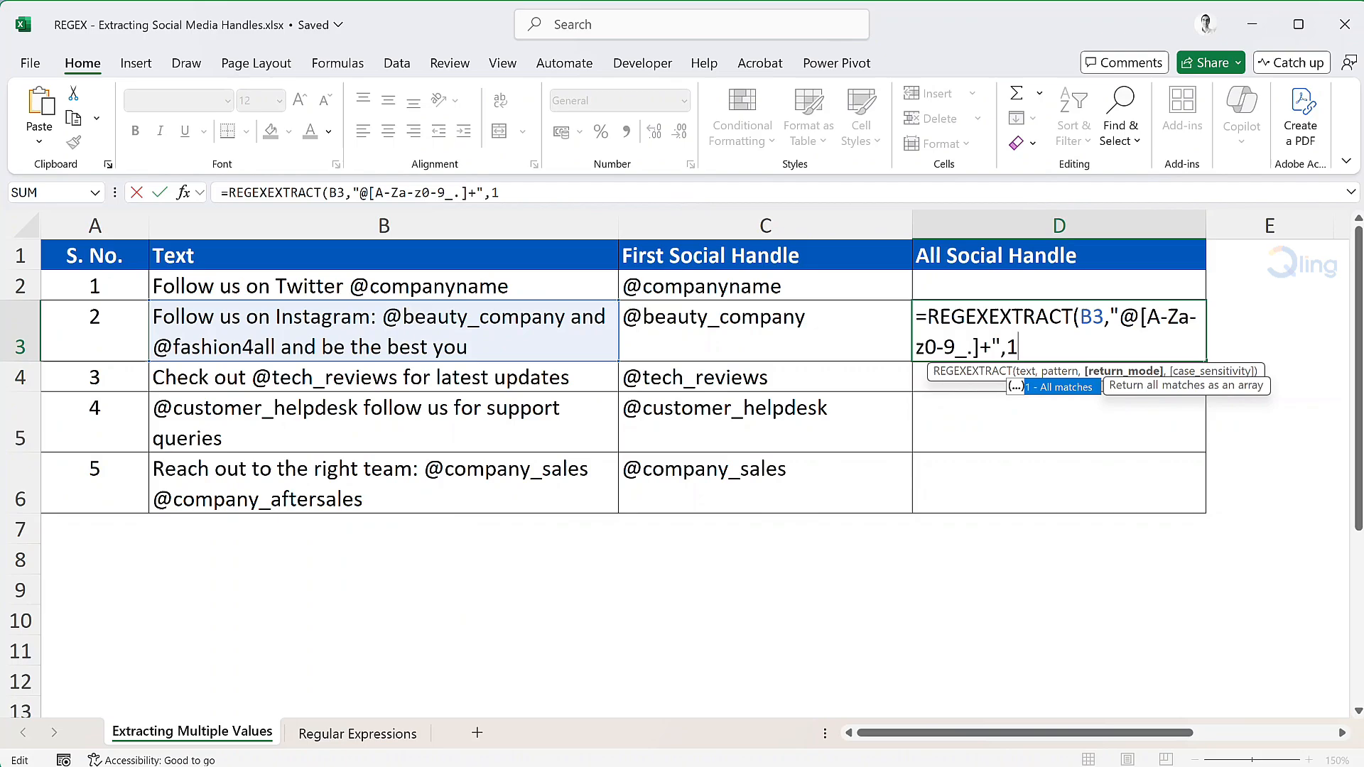
{"action": "type", "text": ")"}
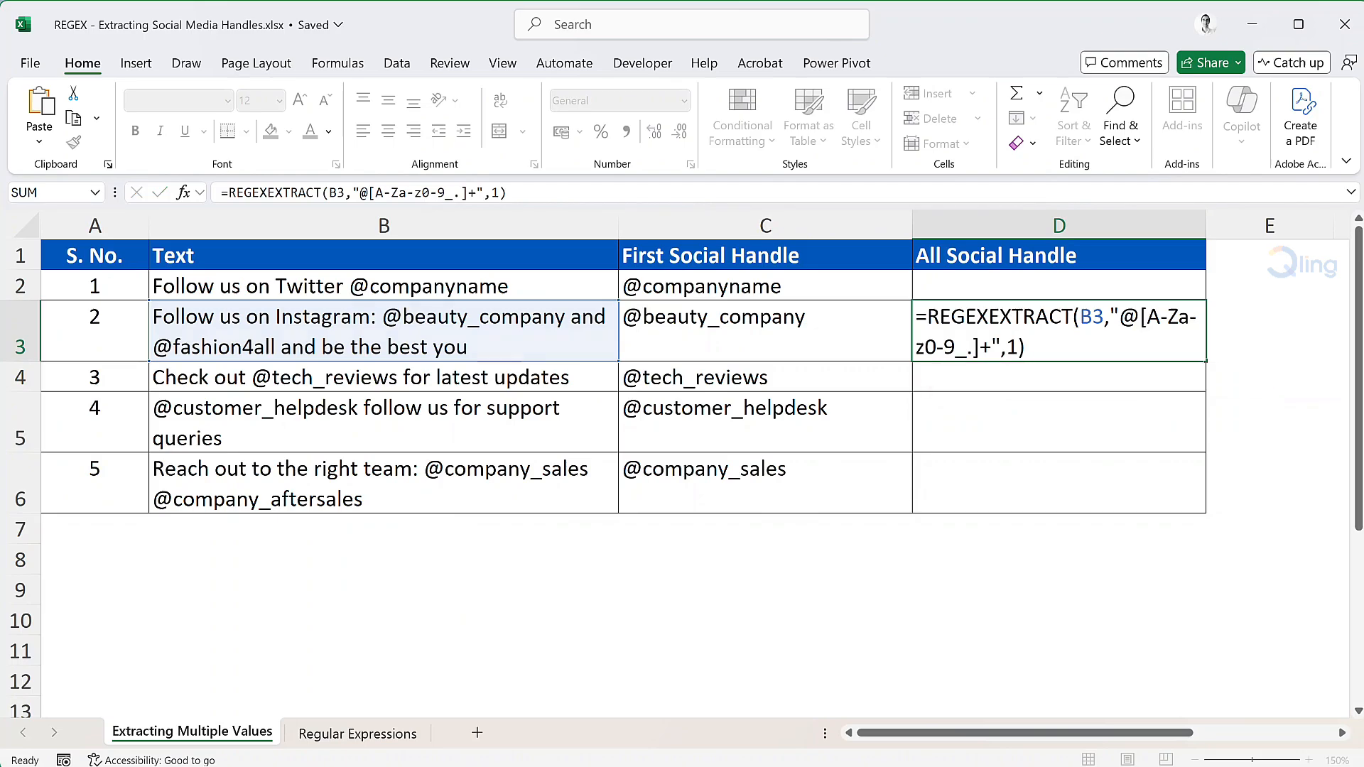
{"action": "key", "text": "Return"}
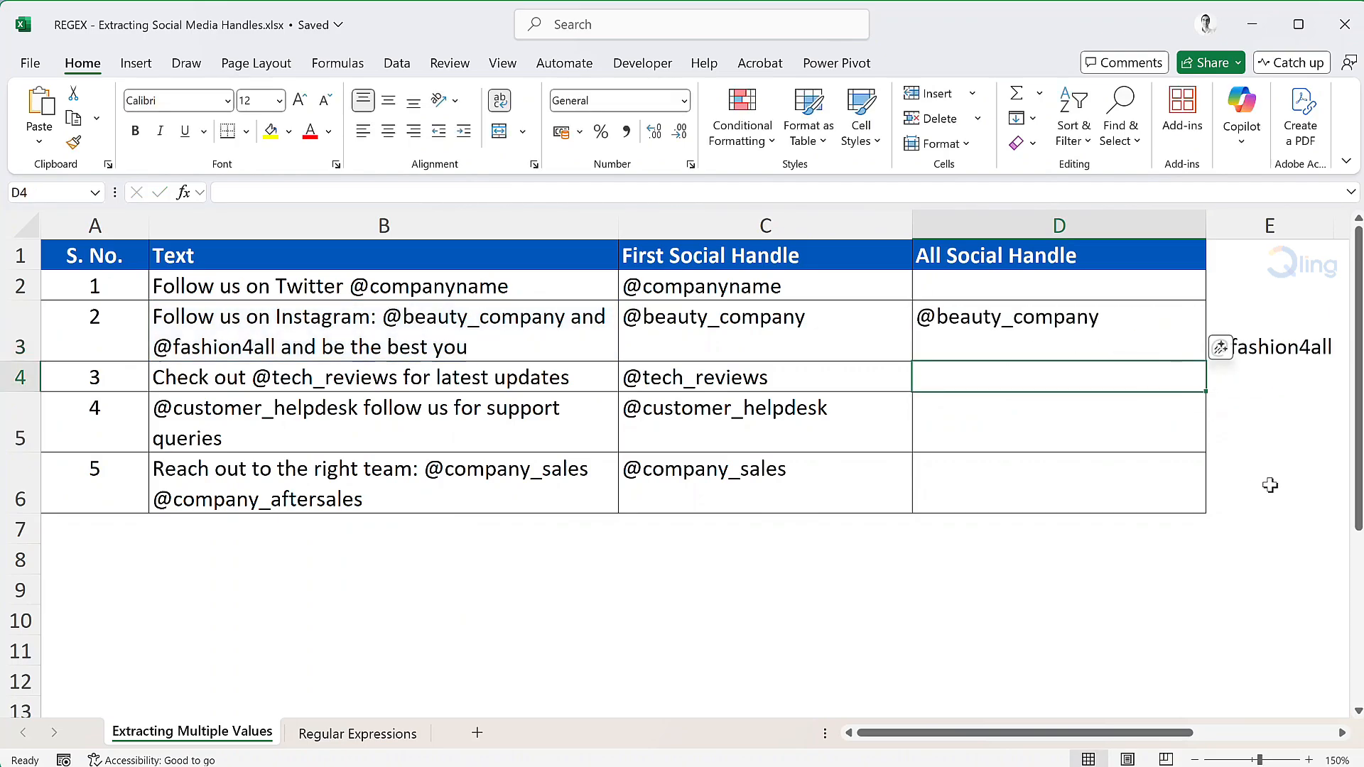
{"action": "left_click", "coordinate": [1300, 478]}
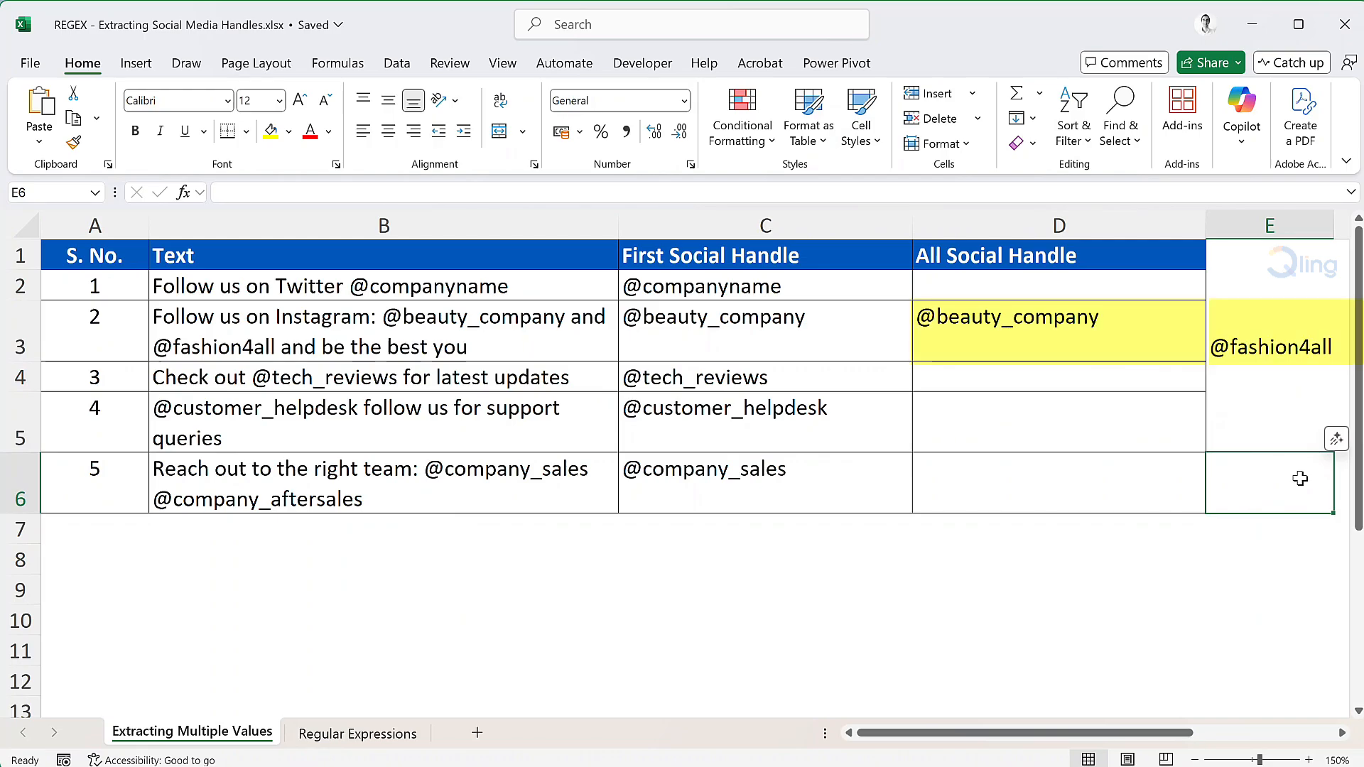
{"action": "left_click", "coordinate": [1240, 336]}
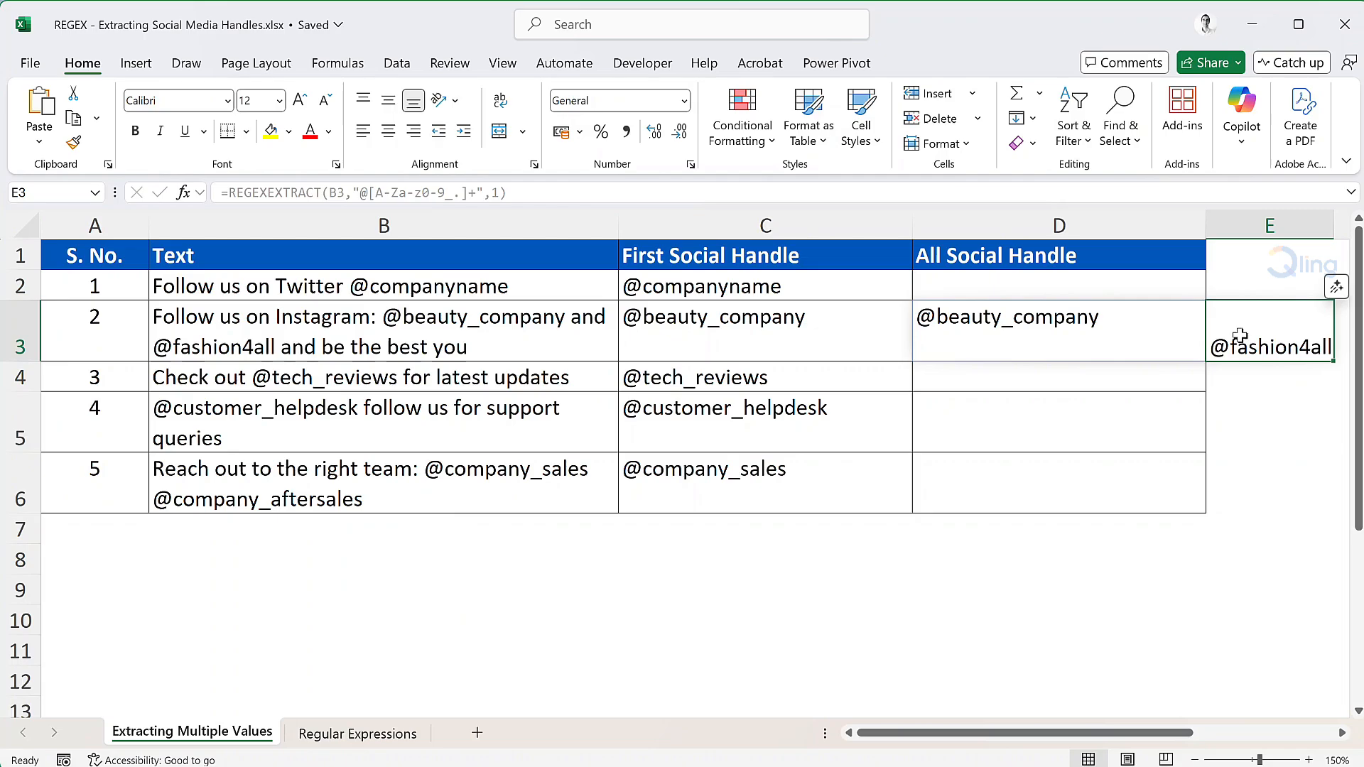
Wrap the REGEXEXTRACT formula in D3 in TEXTJOIN with the delimiter ", " and ignore_empty set to TRUE.
{"action": "double_click", "coordinate": [1052, 316]}
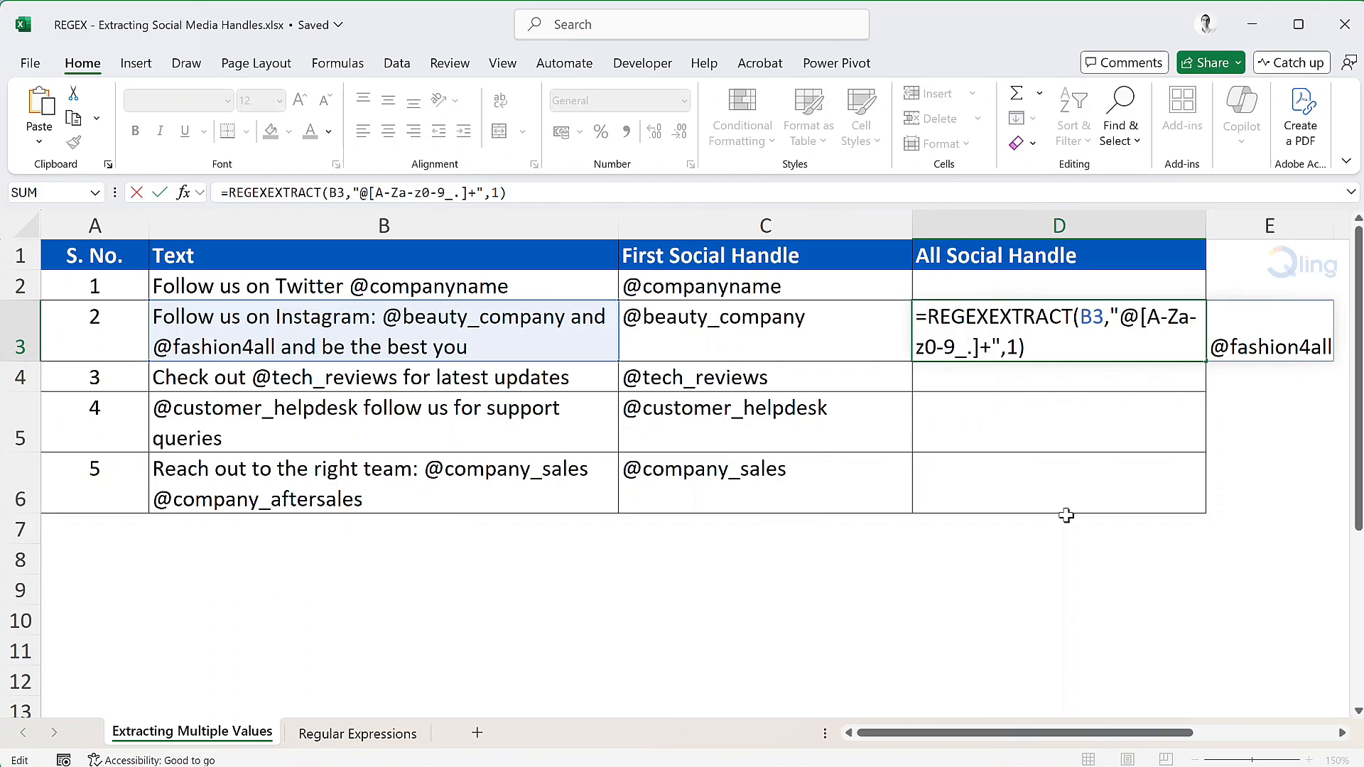
{"action": "type", "text": "textj"}
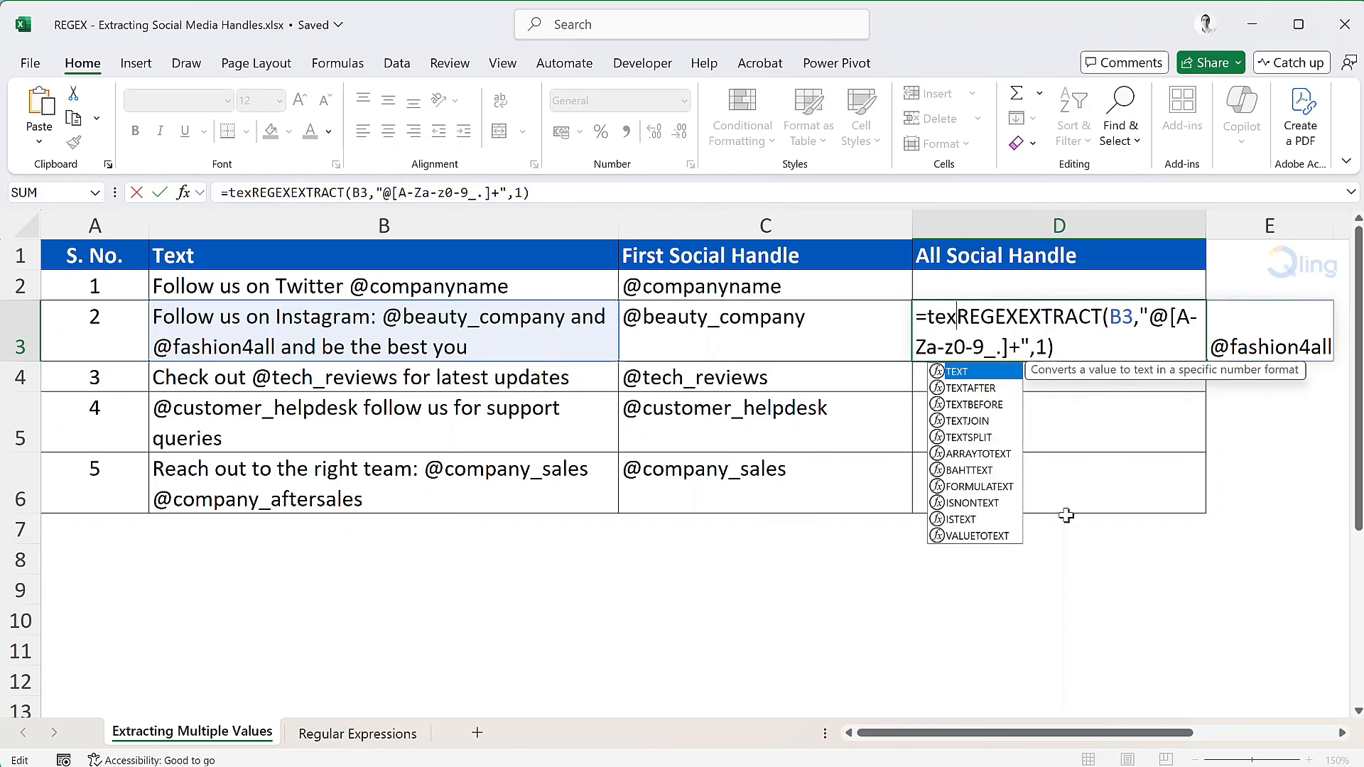
{"action": "key", "text": "Tab"}
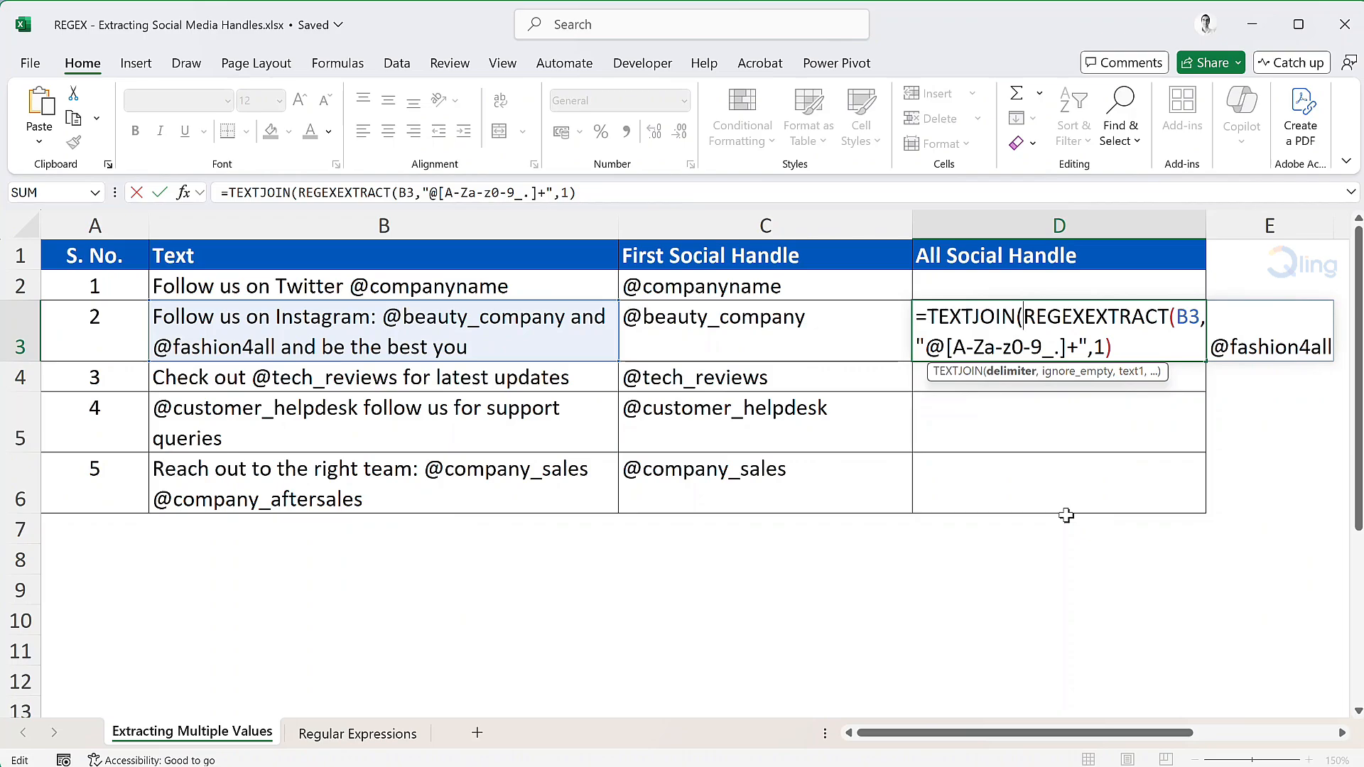
{"action": "type", "text": "\", "}
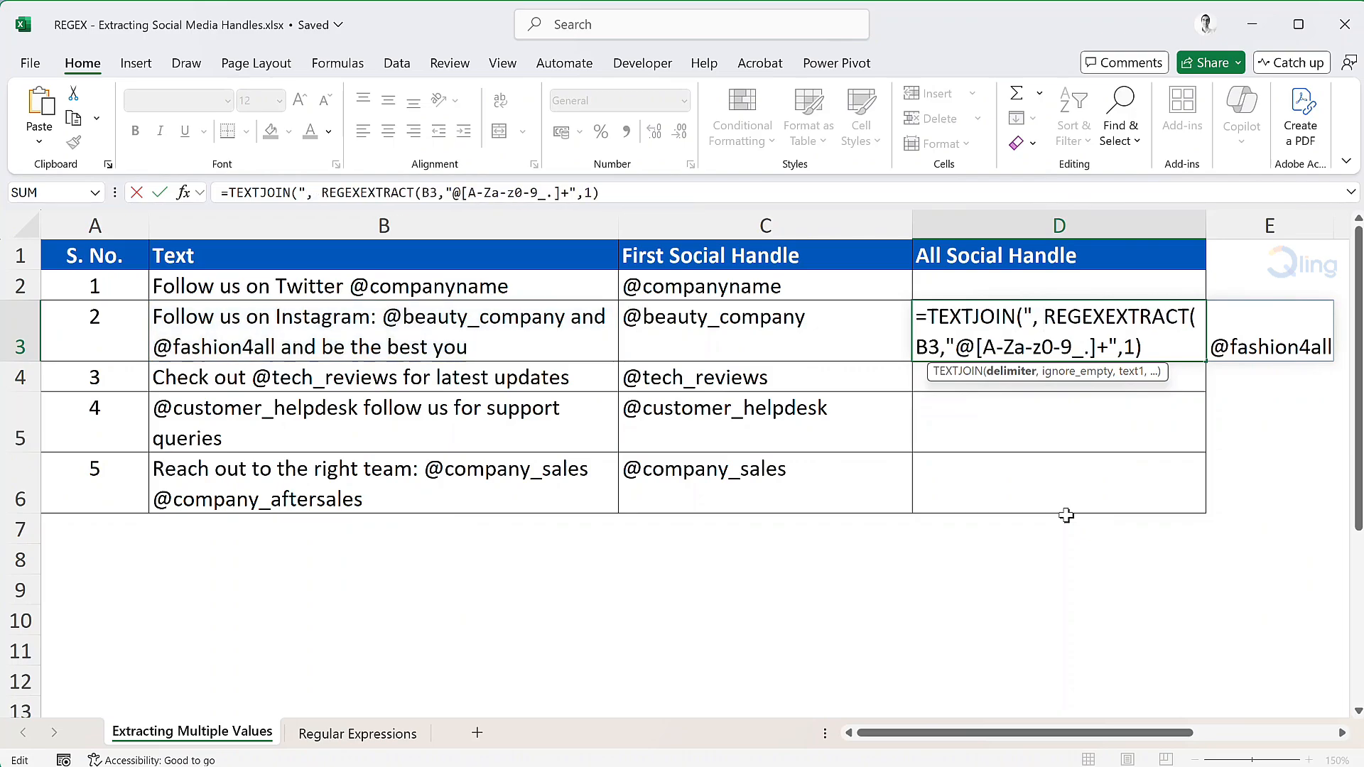
{"action": "type", "text": "\","}
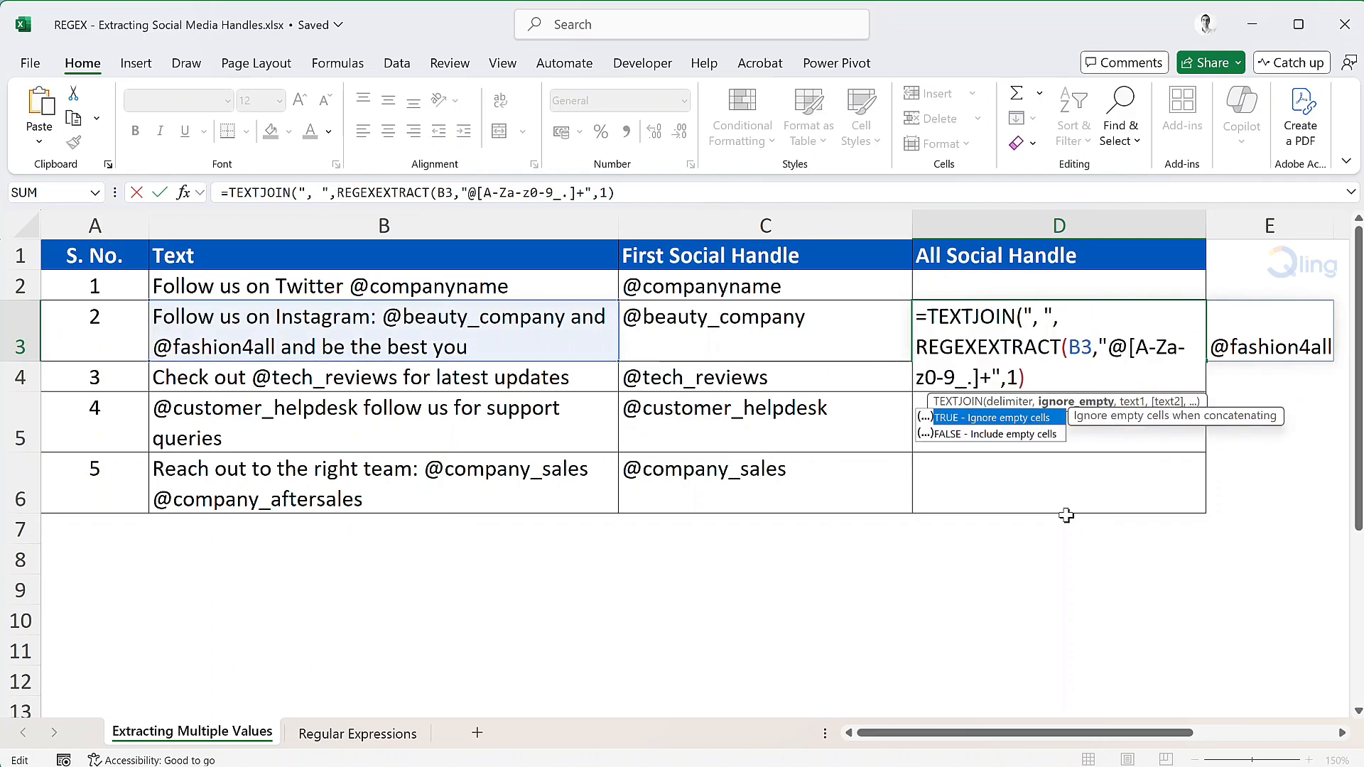
{"action": "type", "text": "true,"}
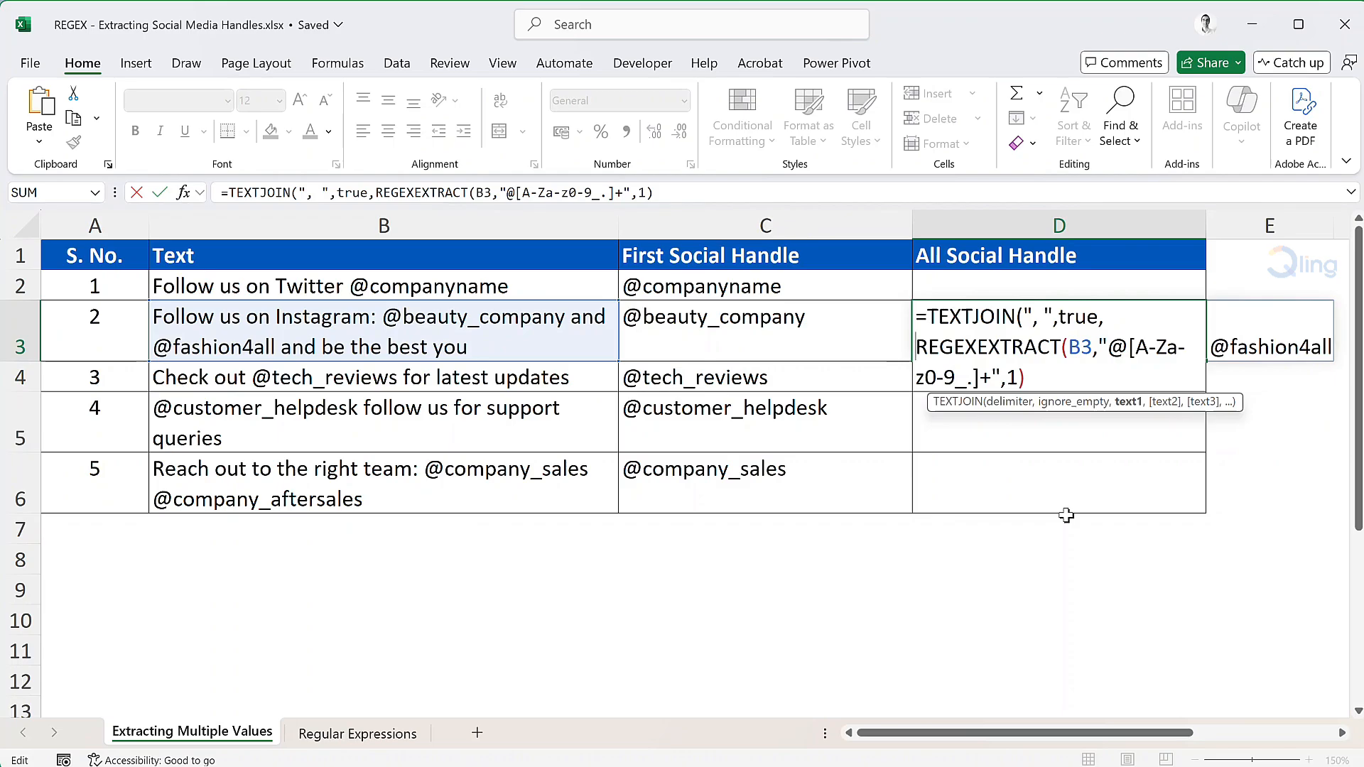
{"action": "type", "text": ")"}
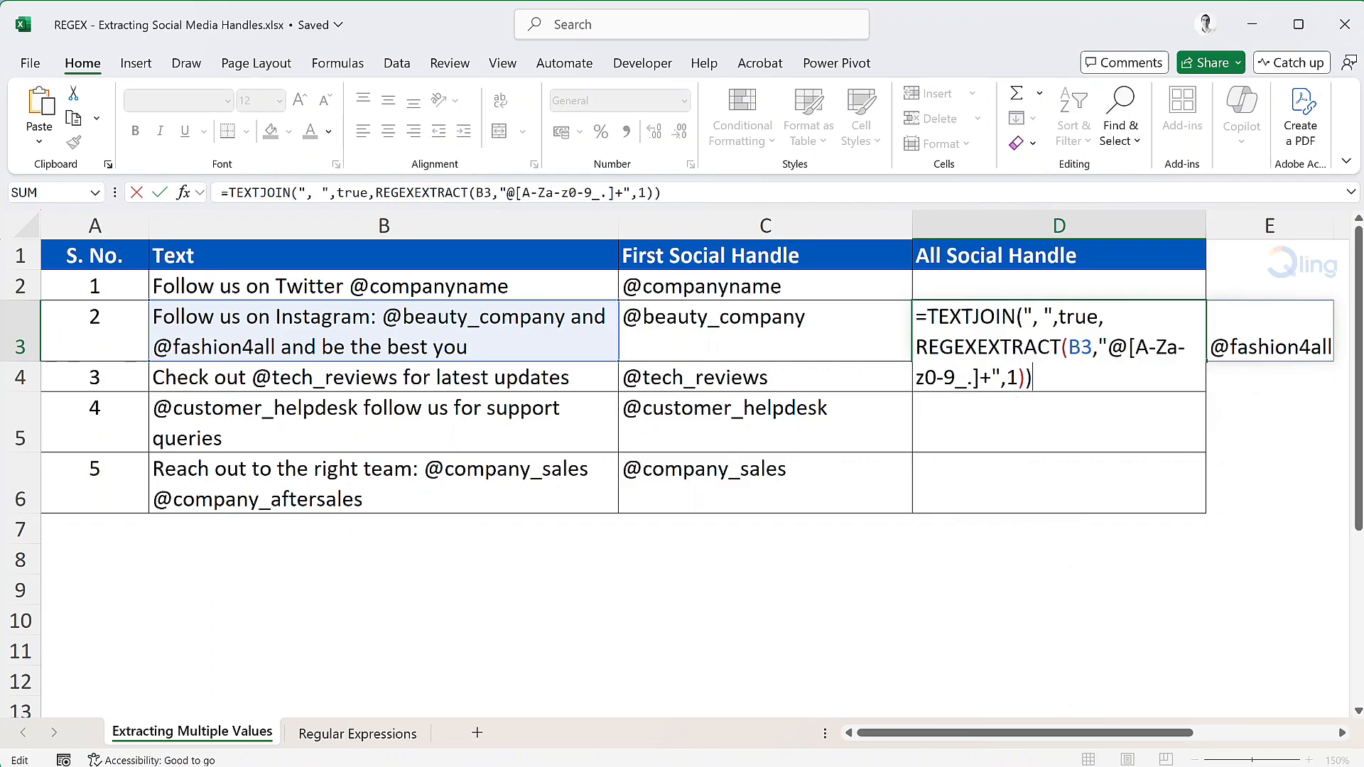
{"action": "key", "text": "Return"}
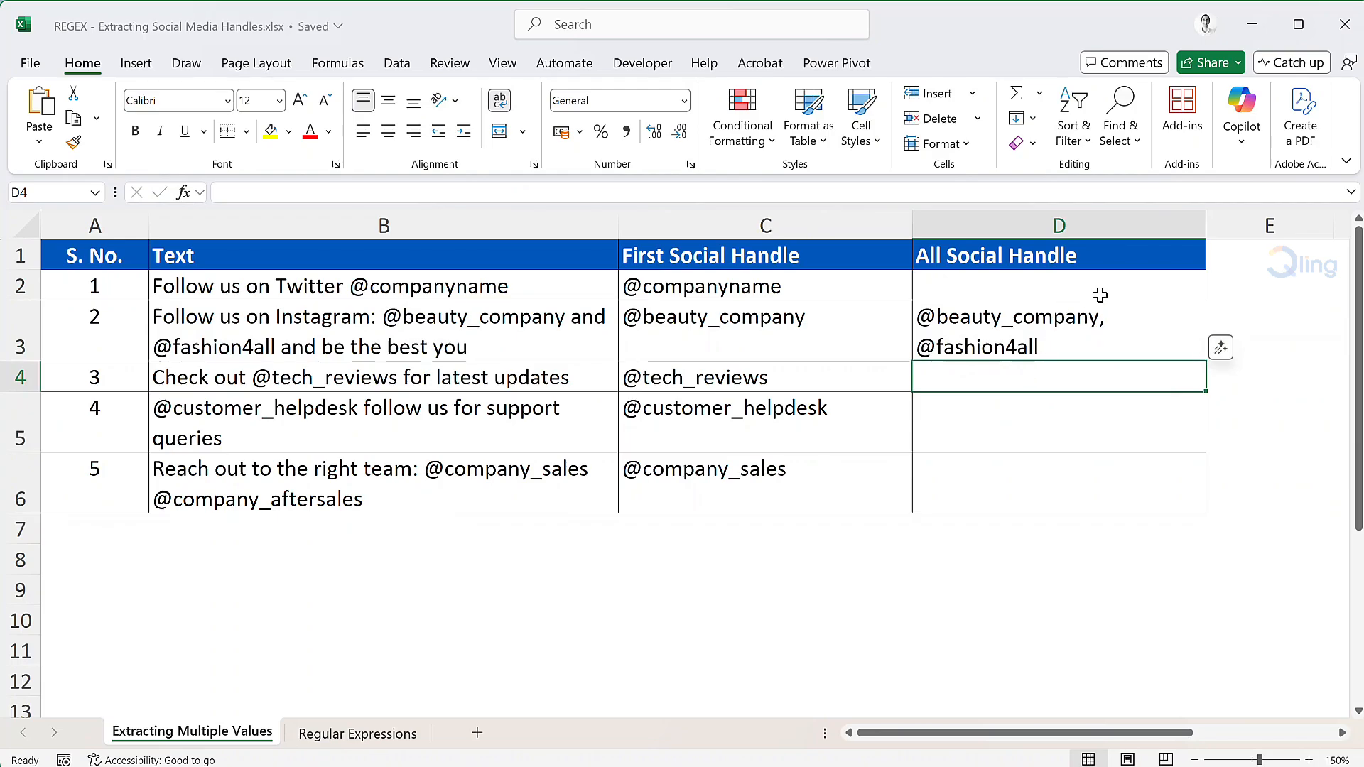
Fill the D3 formula down to D6 and up to D2 in the All Social Handle column.
{"action": "left_click", "coordinate": [1114, 312]}
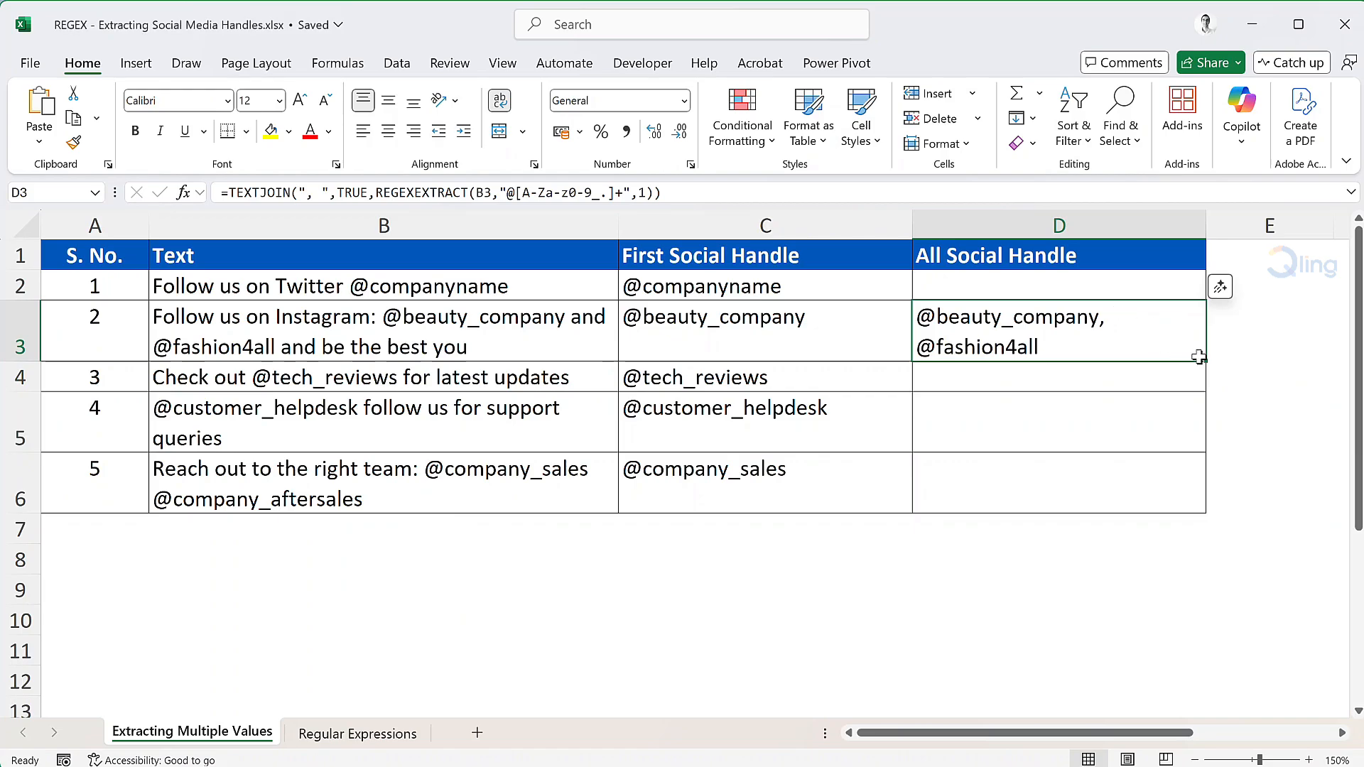
{"action": "left_click_drag", "start_coordinate": [1199, 357], "coordinate": [1200, 498]}
{"action": "left_click", "coordinate": [1173, 331]}
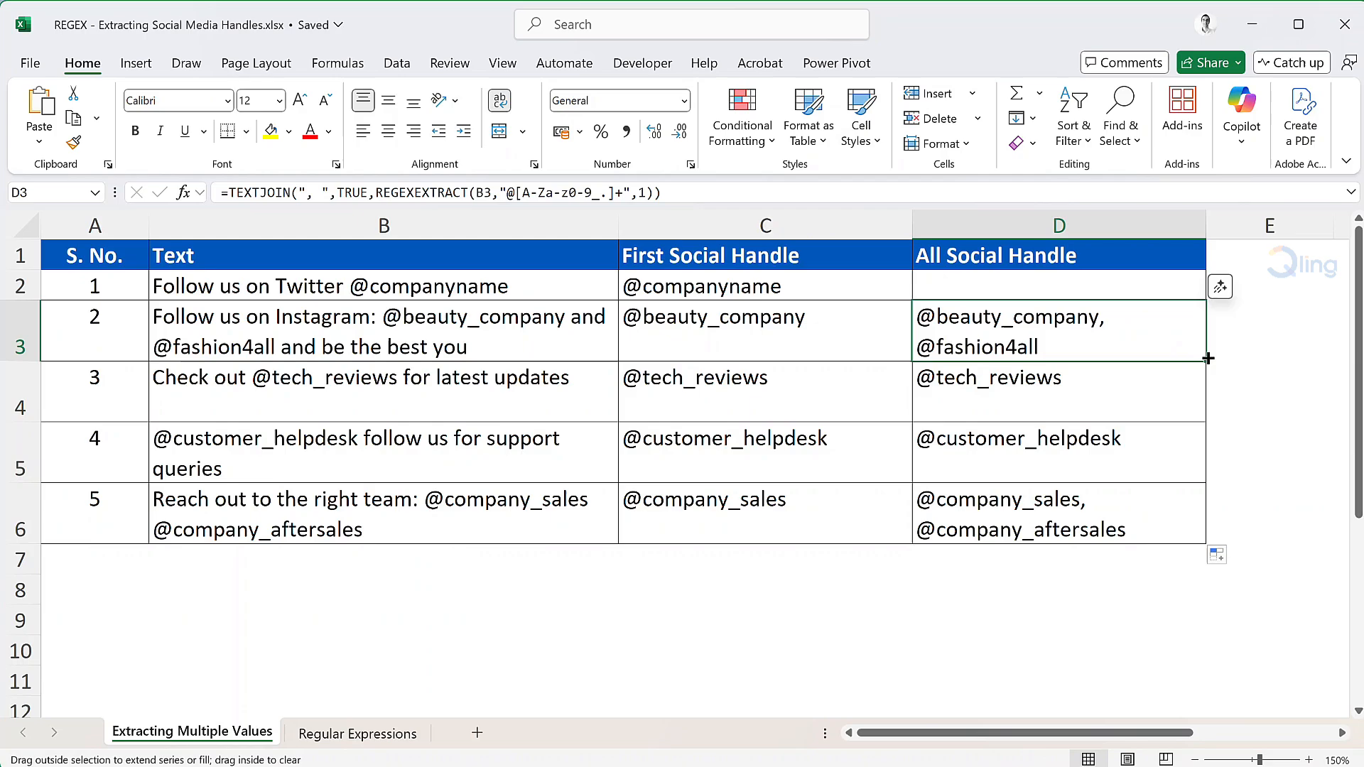
{"action": "left_click_drag", "start_coordinate": [1208, 358], "coordinate": [1201, 285]}
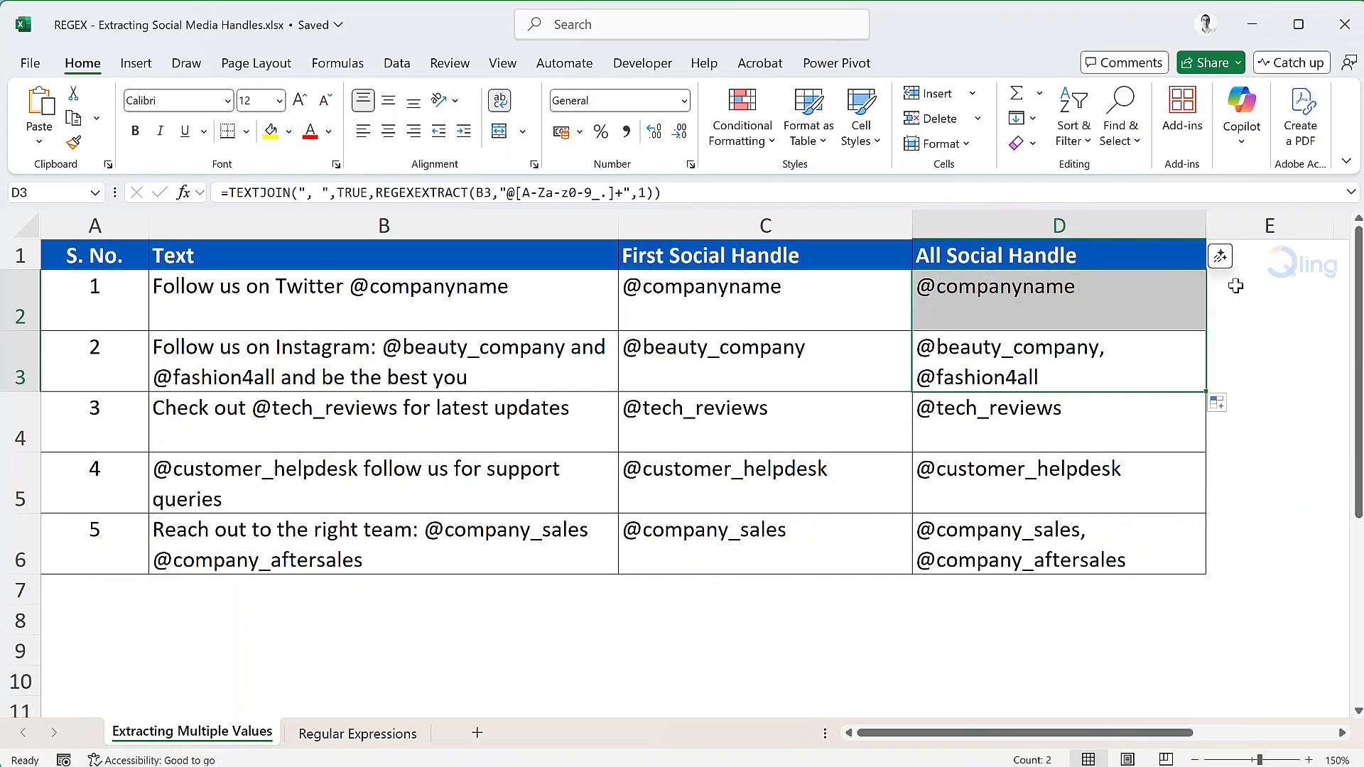
{"action": "left_click", "coordinate": [1251, 298]}
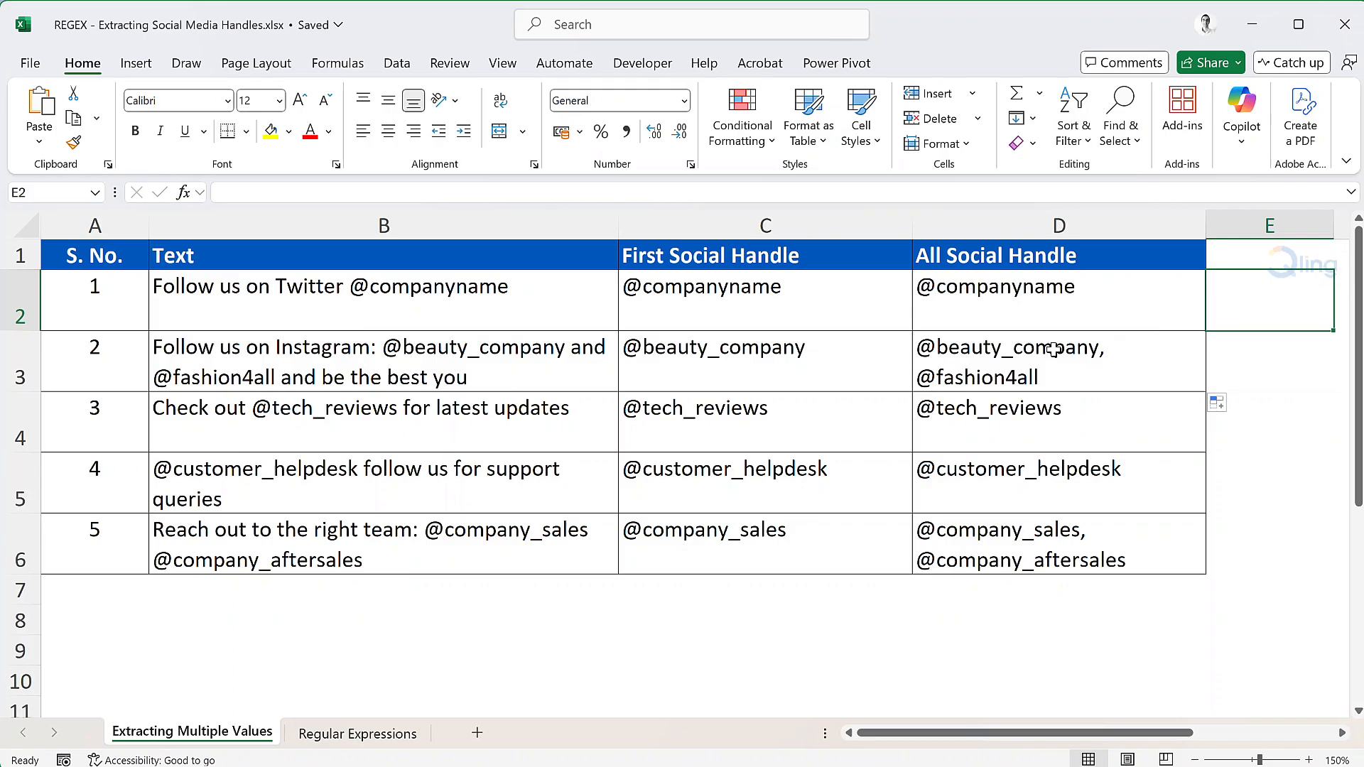
Open the Regular Expressions sheet to view the regex reference table.
{"action": "left_click", "coordinate": [390, 736]}
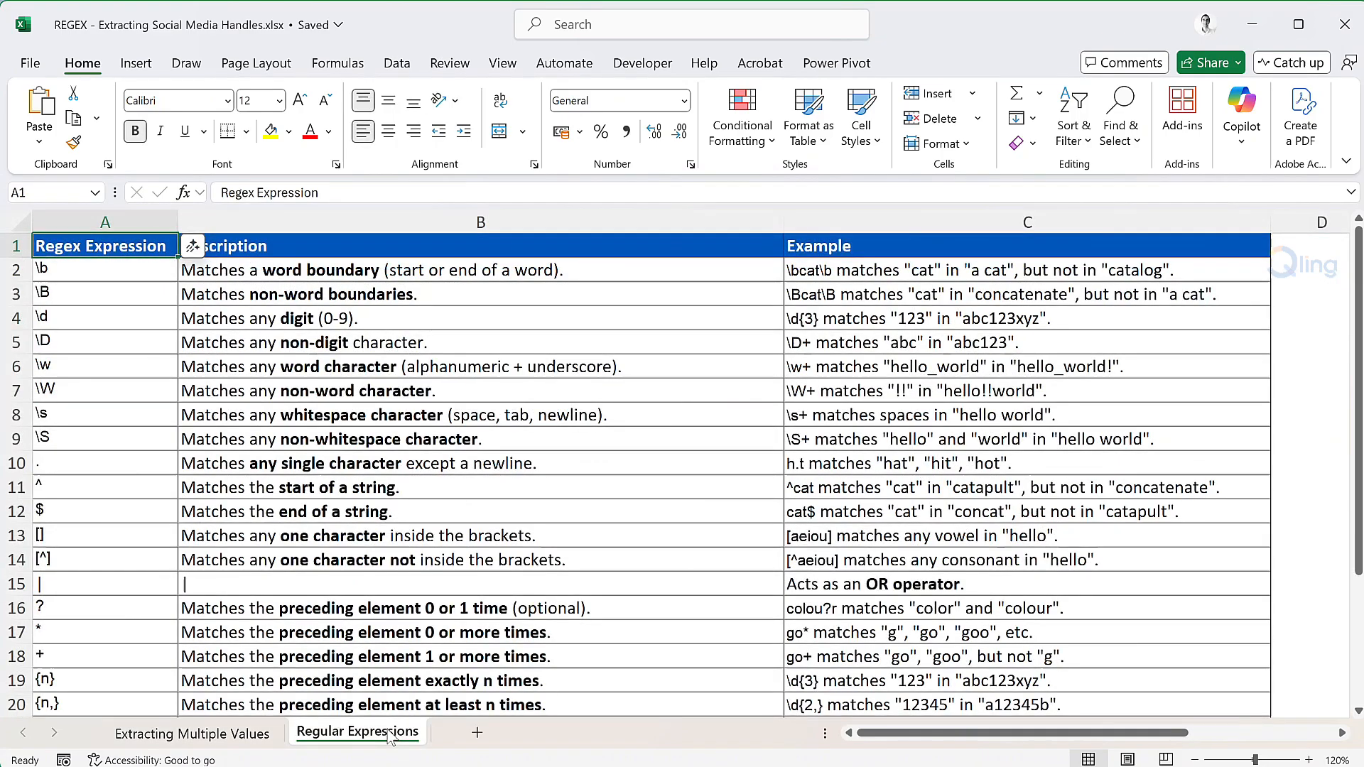